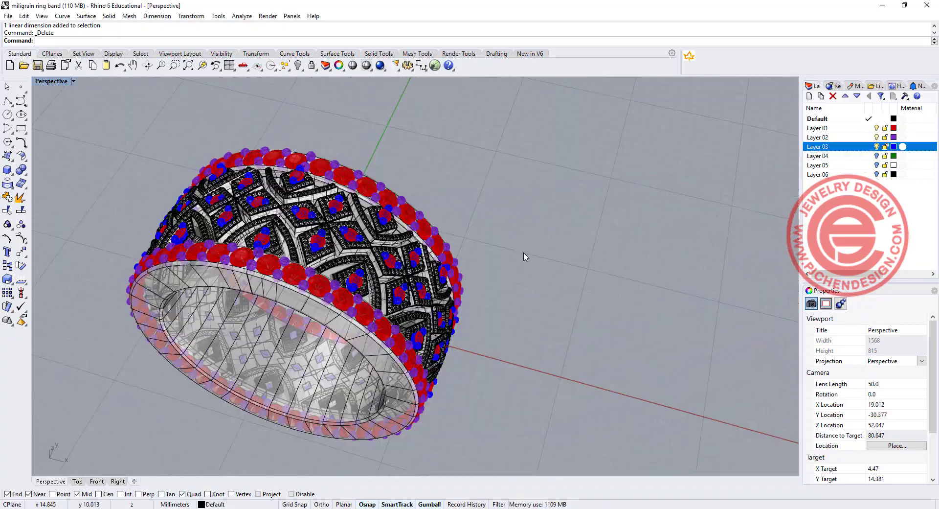
# - Examine the milgrain ring band and its flat pattern from several angles in the perspective and top views
pyautogui.moveTo(524, 255); pyautogui.dragTo(495, 274, button='right')
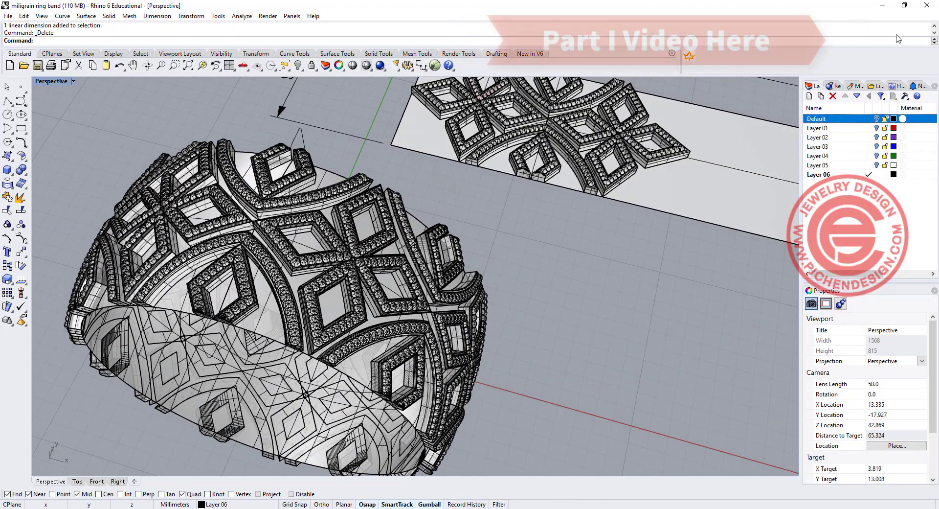
pyautogui.scroll(-2, 546, 226)
pyautogui.moveTo(546, 226)
pyautogui.mouseDown(button='right')
pyautogui.moveTo(571, 203)
pyautogui.moveTo(611, 206)
pyautogui.moveTo(538, 219)
pyautogui.mouseUp(button='right')
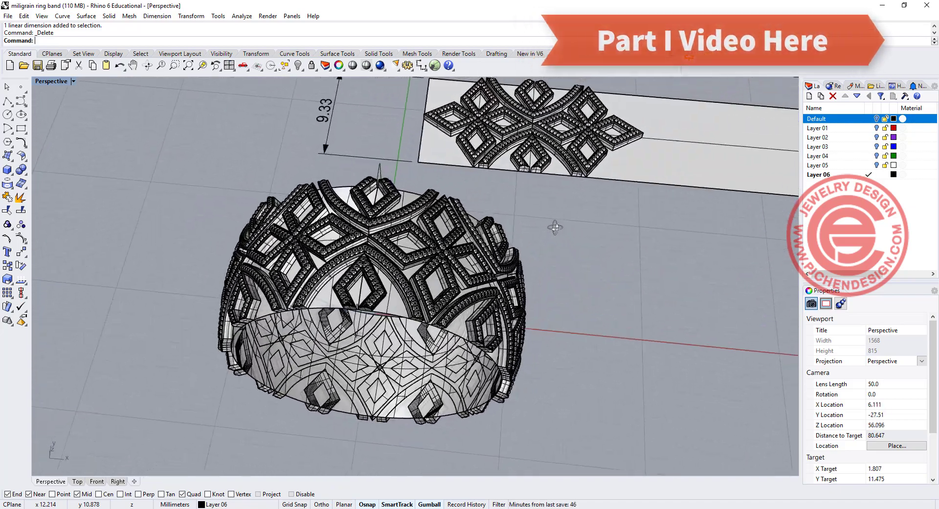
pyautogui.doubleClick(46, 81)
pyautogui.scroll(-6, 191, 123)
pyautogui.scroll(2, 182, 118)
pyautogui.scroll(5, 190, 192)
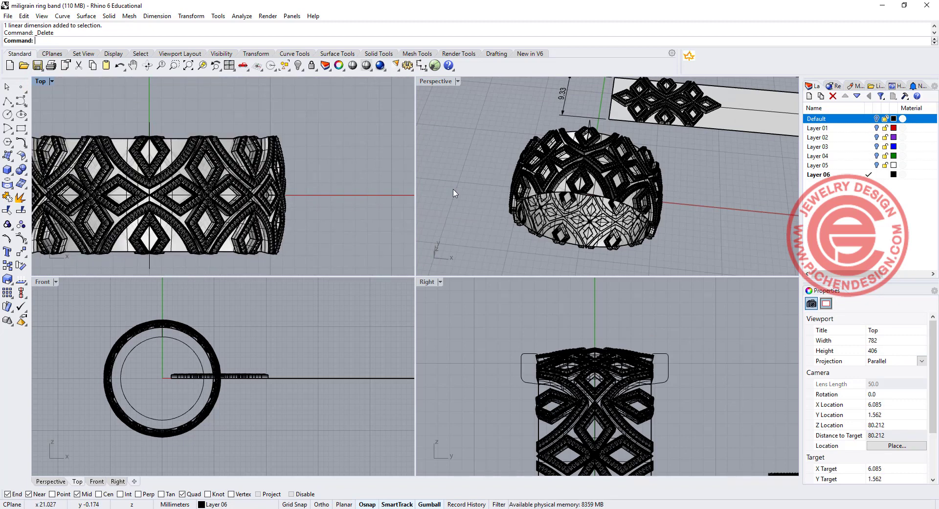
pyautogui.moveTo(297, 207); pyautogui.dragTo(319, 201, button='right')
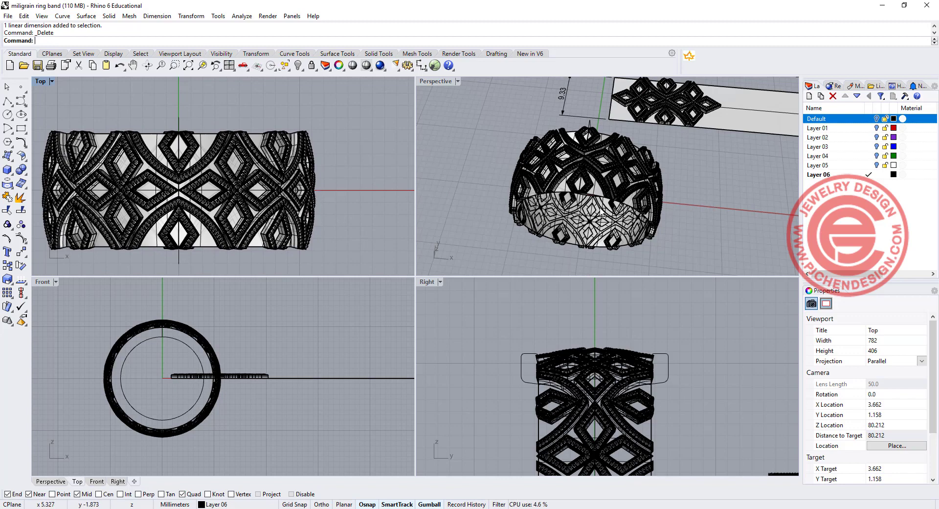
pyautogui.moveTo(599, 213); pyautogui.dragTo(523, 191, button='right')
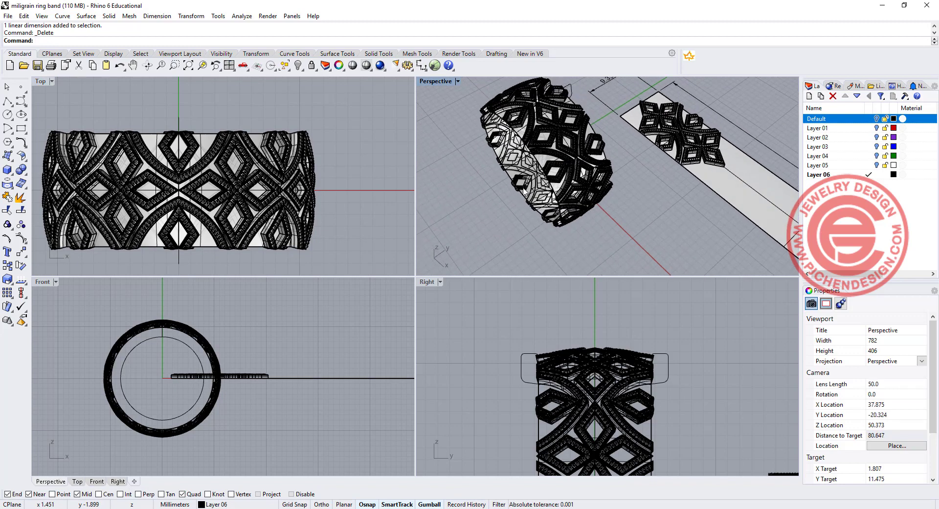
pyautogui.doubleClick(435, 82)
pyautogui.moveTo(365, 146)
pyautogui.mouseDown(button='right')
pyautogui.moveTo(387, 145)
pyautogui.moveTo(348, 146)
pyautogui.mouseUp(button='right')
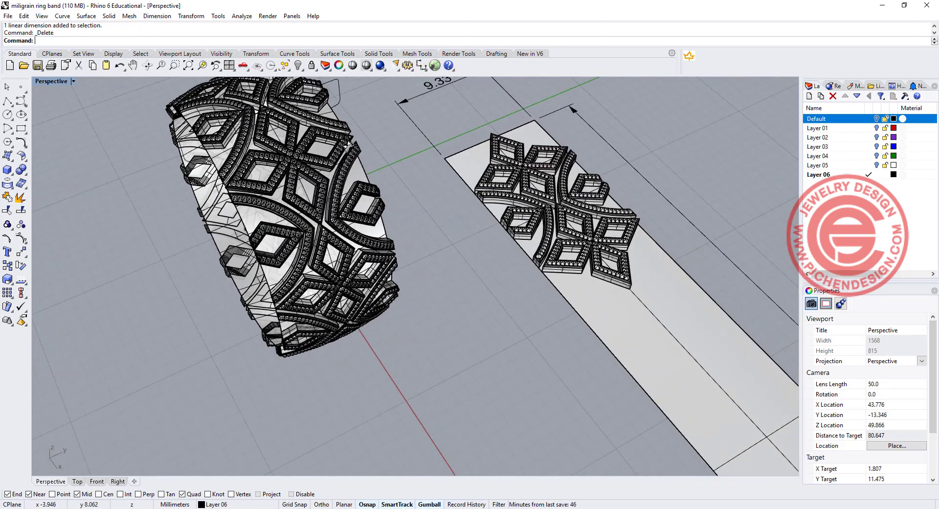
# - Select all curves in the model, move them to a new layer, Layer 07, and make that layer current
pyautogui.scroll(3, 348, 145)
pyautogui.click(285, 65)
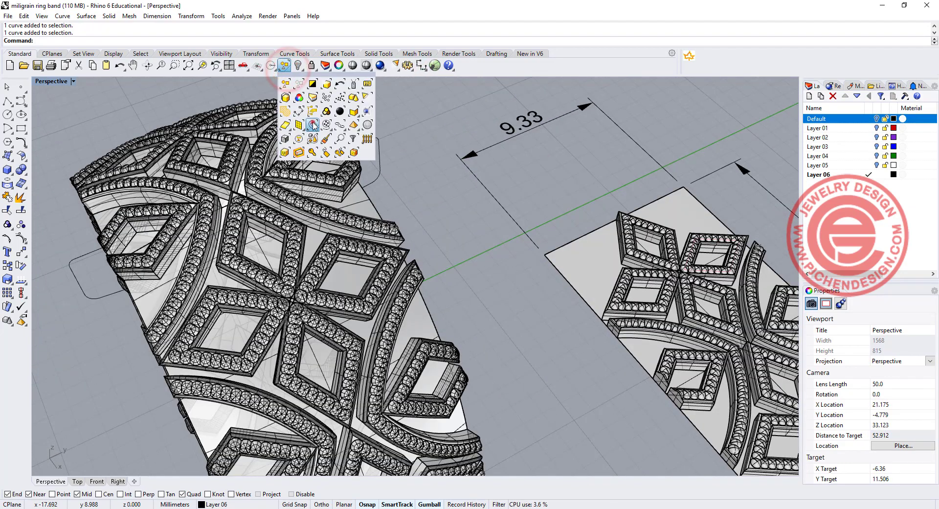
pyautogui.click(313, 125)
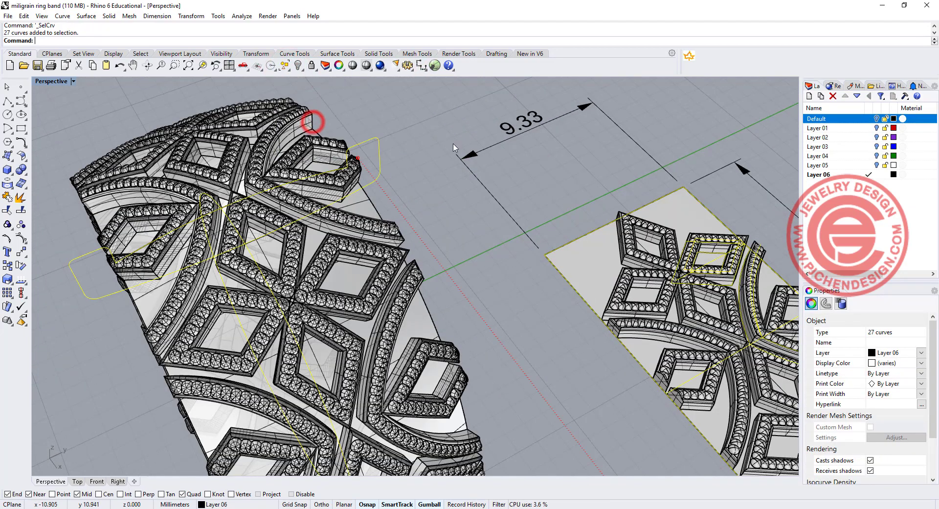
pyautogui.click(809, 100)
pyautogui.rightClick(826, 184)
pyautogui.click(884, 353)
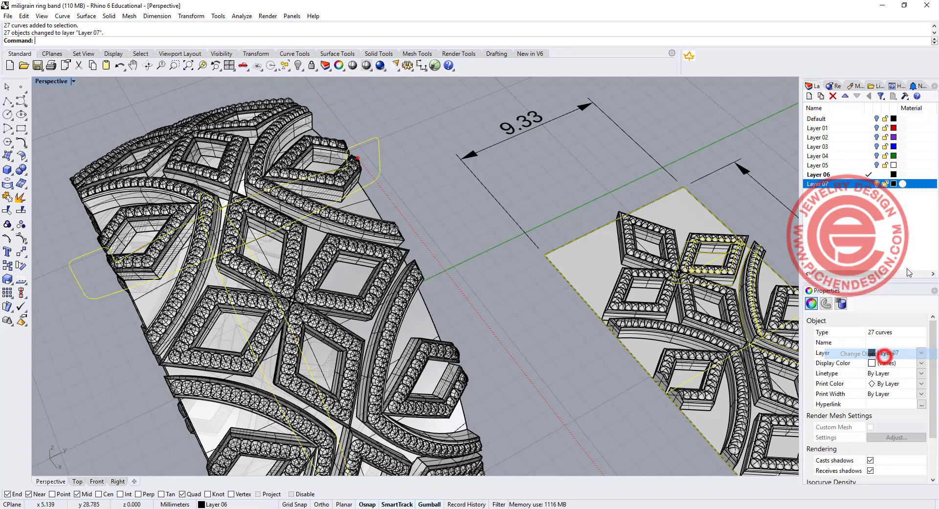
pyautogui.click(869, 183)
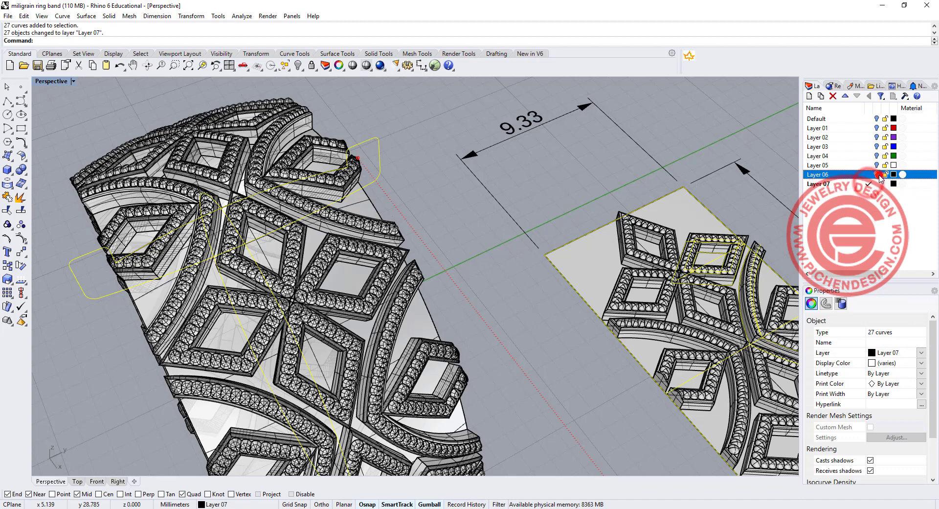
# - Hide Layer 06 so that only the construction curves are displayed
pyautogui.click(876, 174)
pyautogui.click(453, 218)
pyautogui.moveTo(434, 210); pyautogui.dragTo(407, 153, button='right')
pyautogui.scroll(-7, 395, 243)
pyautogui.scroll(7, 356, 180)
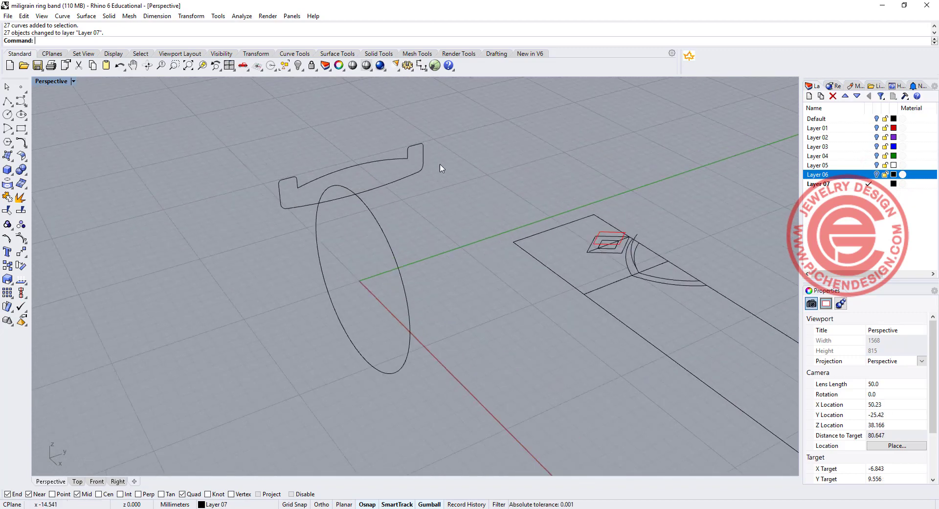
# - Join the band profile's curve segments into one open curve, leaving out the arched top curve
pyautogui.click(374, 187)
pyautogui.scroll(3, 405, 157)
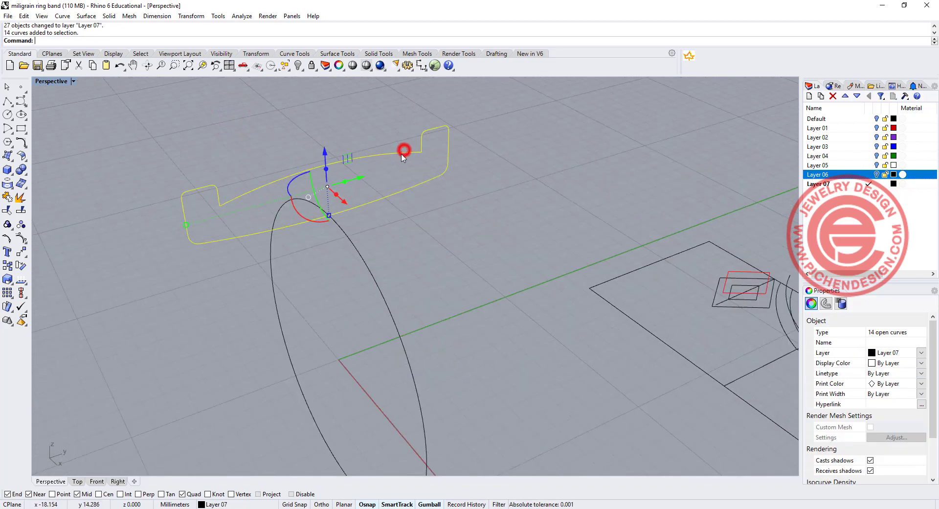
pyautogui.keyDown('ctrl'); pyautogui.click(401, 155); pyautogui.keyUp('ctrl')
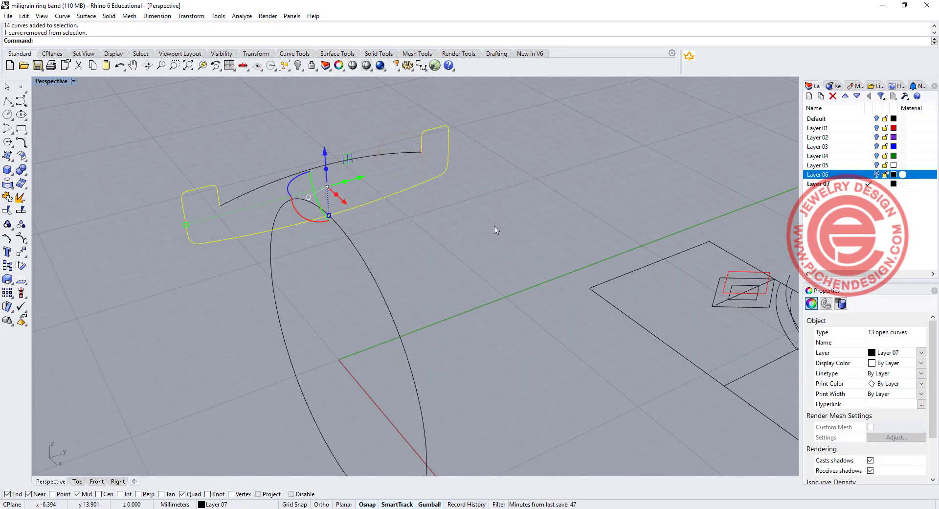
pyautogui.click(8, 198)
pyautogui.press('Return')
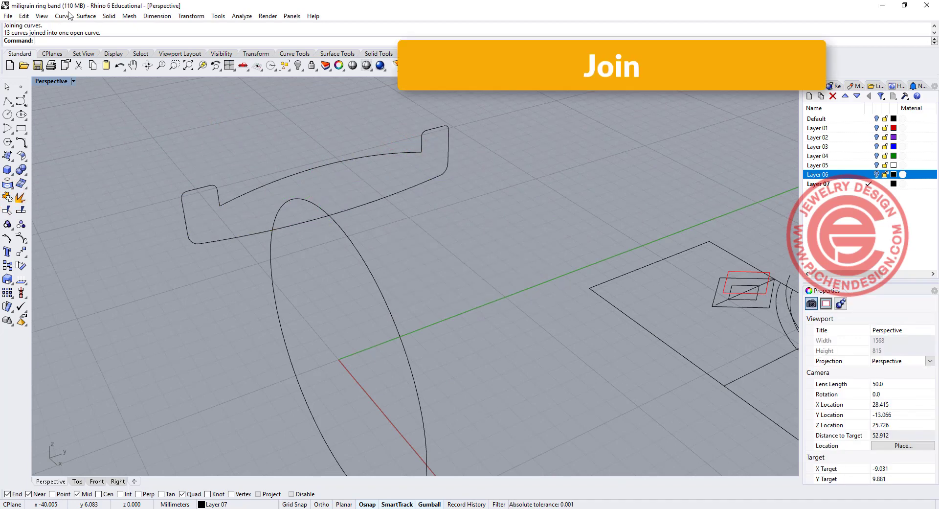
# - Sweep the joined profile along the ring circle with Sweep 1 Rail, keeping the freeform frame style and unchanged cross sections
pyautogui.click(78, 15)
pyautogui.moveTo(109, 16)
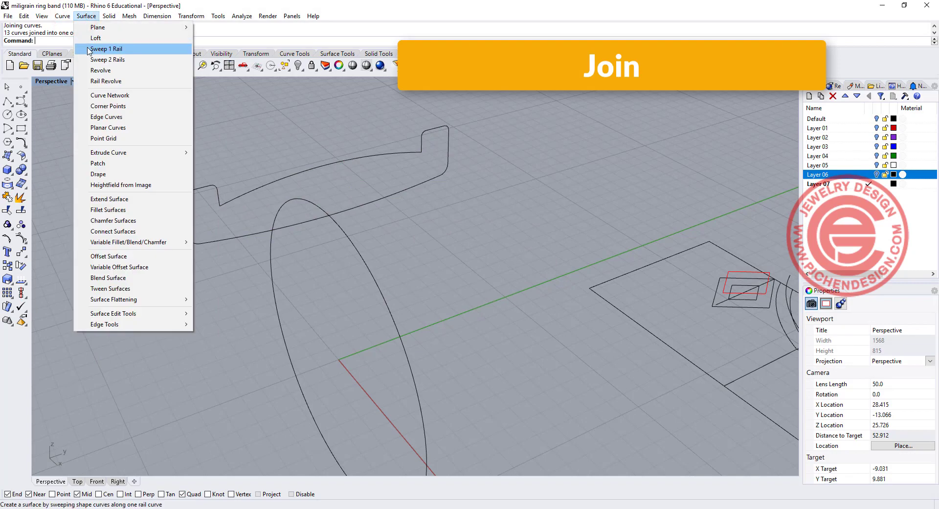
pyautogui.click(88, 48)
pyautogui.click(352, 240)
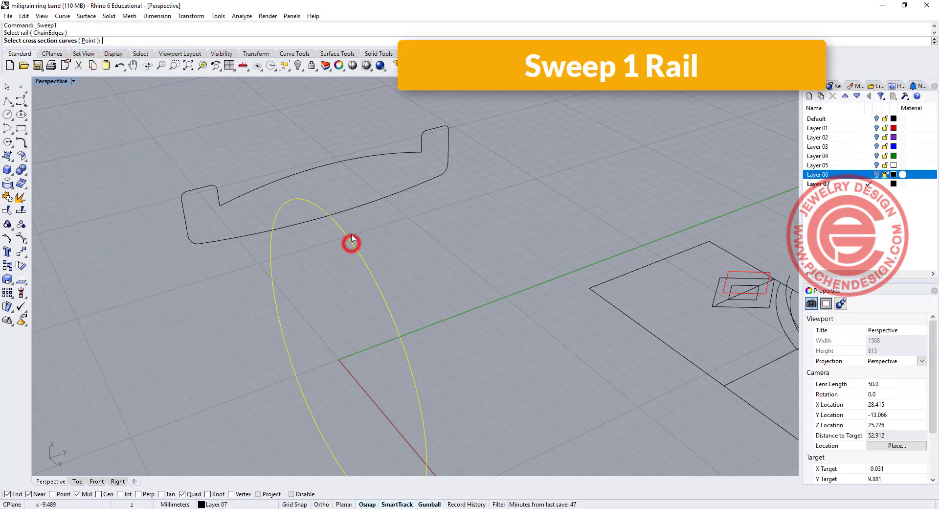
pyautogui.click(357, 207)
pyautogui.press('Return')
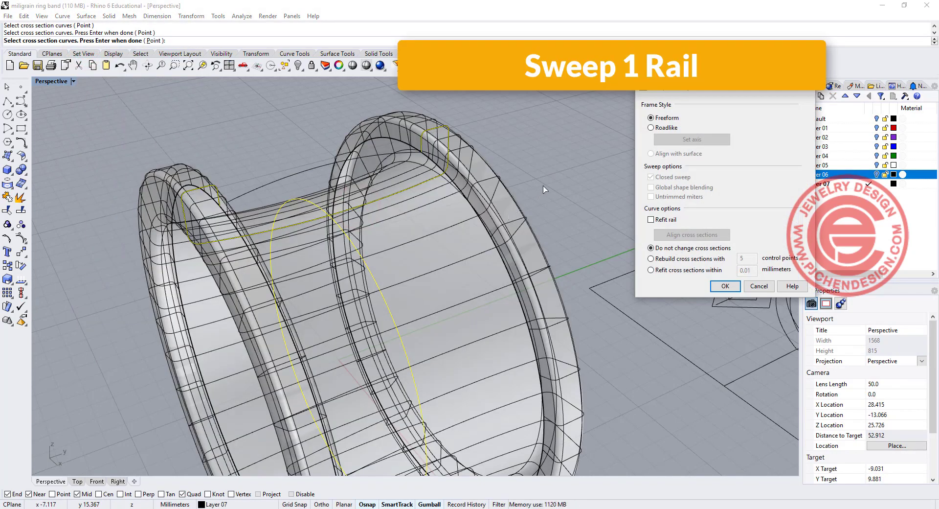
pyautogui.press('Return')
# - Set the swept band surface's display color to green
pyautogui.click(481, 170)
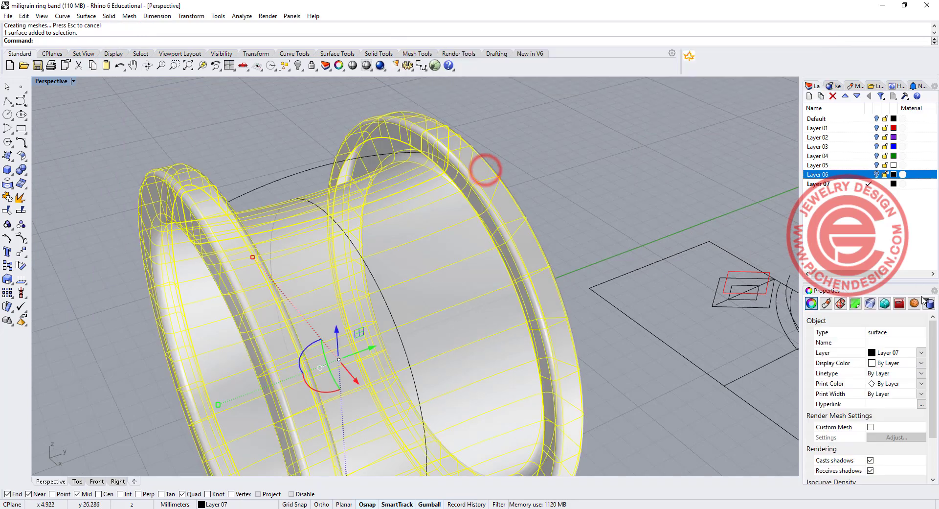
pyautogui.click(921, 364)
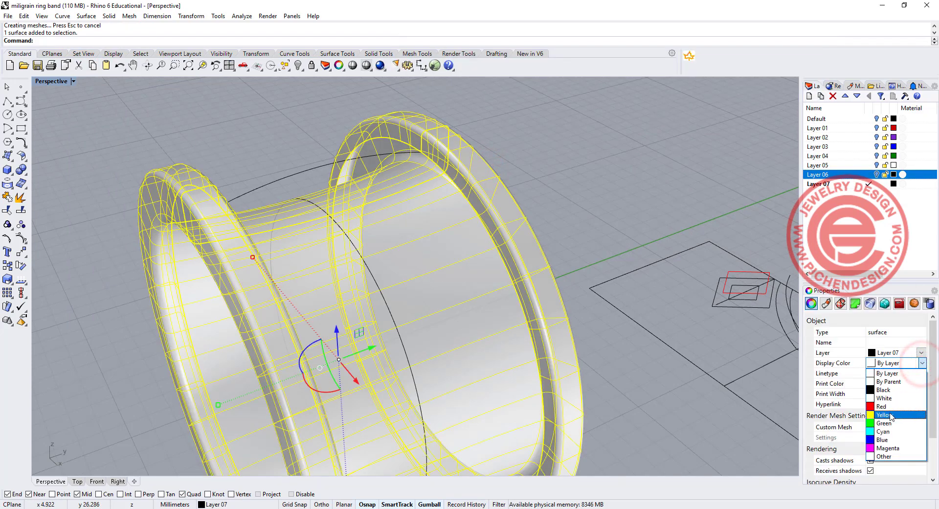
pyautogui.click(890, 420)
pyautogui.click(625, 192)
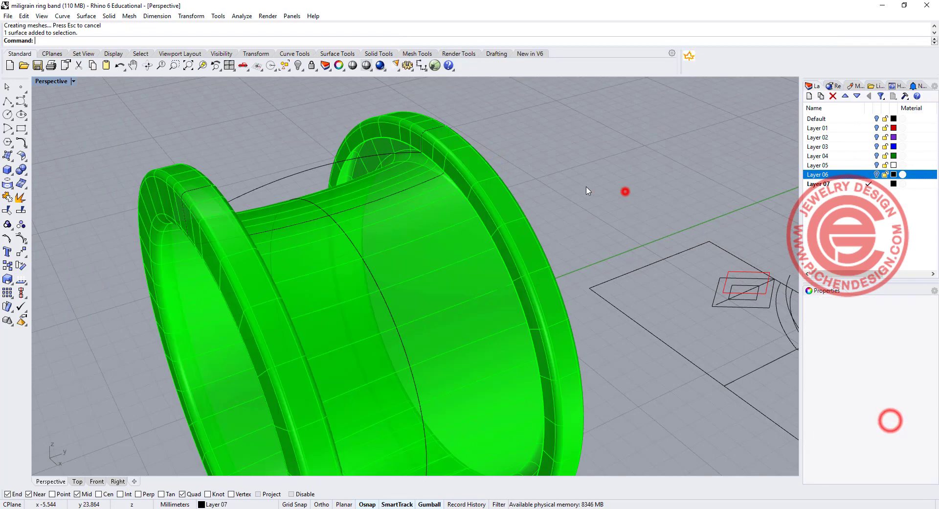
# - Show Layer 06 again and inspect where the milgrain diamond motifs meet the green rim
pyautogui.click(876, 175)
pyautogui.moveTo(555, 178); pyautogui.dragTo(602, 193, button='right')
pyautogui.moveTo(464, 194); pyautogui.dragTo(472, 213, button='right')
pyautogui.scroll(-5, 430, 190)
pyautogui.scroll(7, 389, 248)
pyautogui.scroll(-3, 337, 241)
pyautogui.scroll(4, 473, 212)
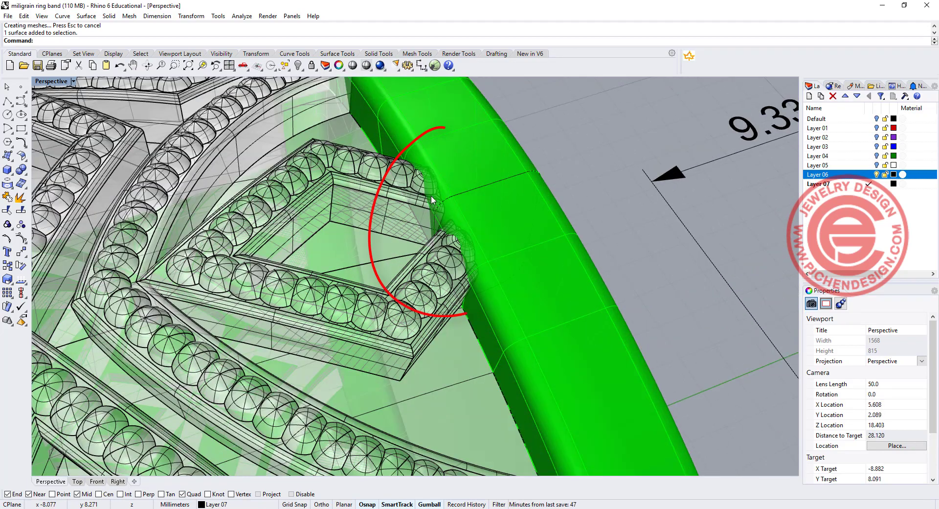
pyautogui.click(404, 177)
pyautogui.click(598, 192)
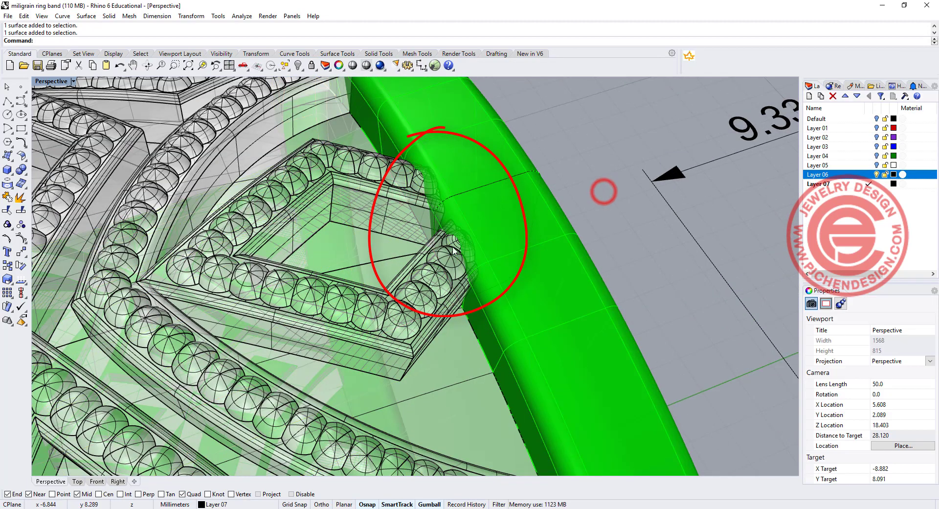
# - Join the patterned band's base surface with the swept rim surface and set the resulting solid's display color to green
pyautogui.click(470, 362)
pyautogui.keyDown('shift'); pyautogui.click(511, 327); pyautogui.keyUp('shift')
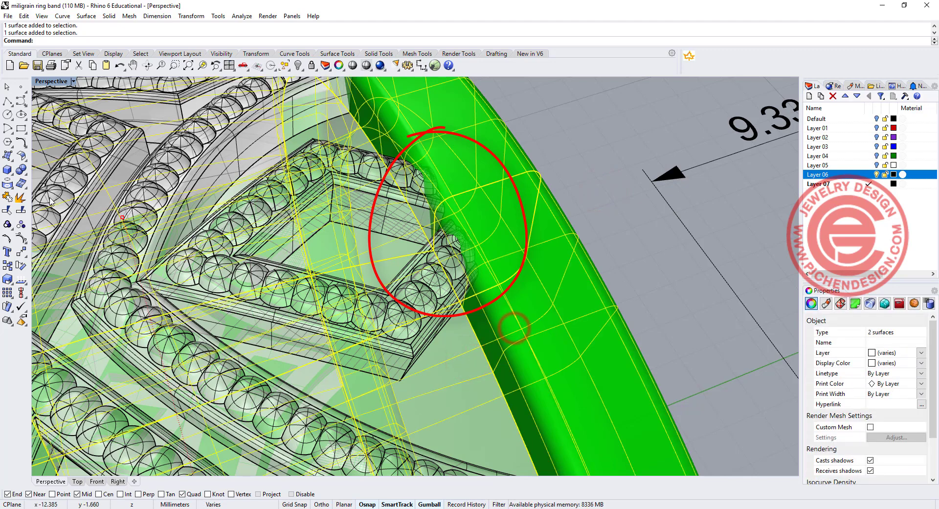
pyautogui.click(8, 197)
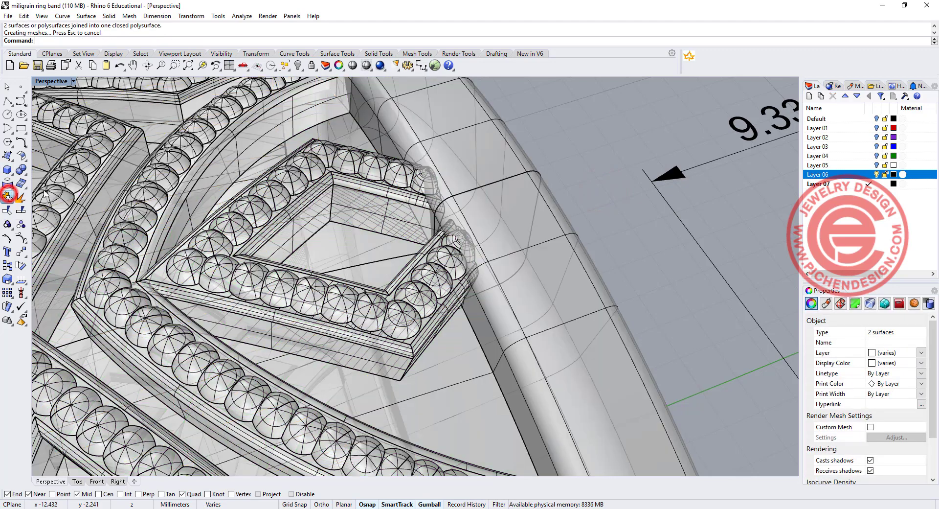
pyautogui.click(920, 365)
pyautogui.click(886, 421)
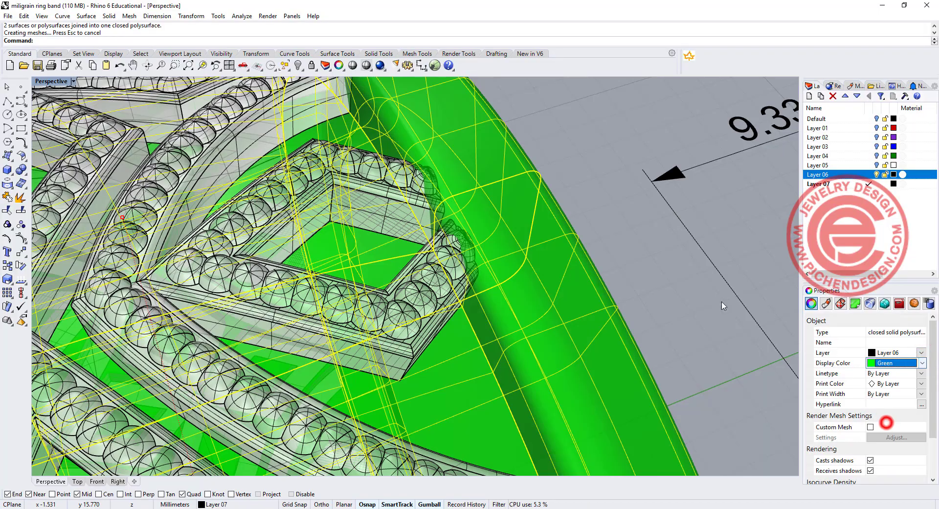
pyautogui.click(651, 187)
# - Examine how the milgrain lattice fits between the two green rims in the perspective and top views
pyautogui.scroll(-8, 401, 180)
pyautogui.moveTo(401, 180); pyautogui.dragTo(482, 242, button='right')
pyautogui.scroll(5, 540, 308)
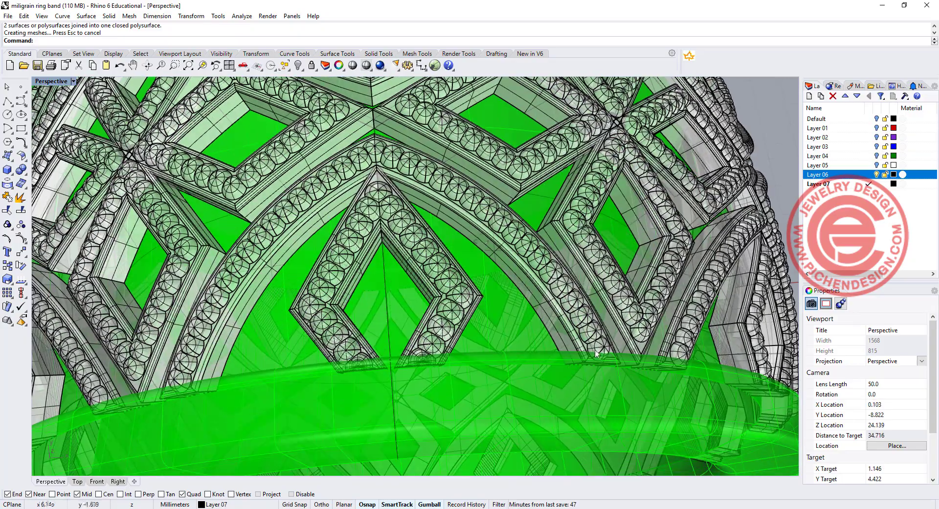
pyautogui.scroll(2, 595, 353)
pyautogui.scroll(-6, 477, 344)
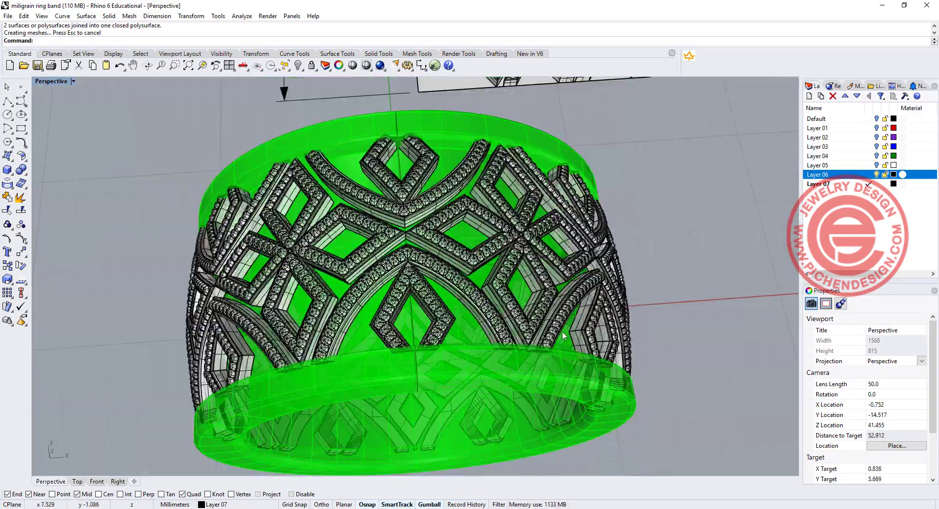
pyautogui.moveTo(566, 337)
pyautogui.mouseDown(button='right')
pyautogui.moveTo(438, 269)
pyautogui.moveTo(411, 187)
pyautogui.moveTo(425, 171)
pyautogui.moveTo(551, 336)
pyautogui.mouseUp(button='right')
pyautogui.moveTo(432, 244); pyautogui.dragTo(449, 268, button='right')
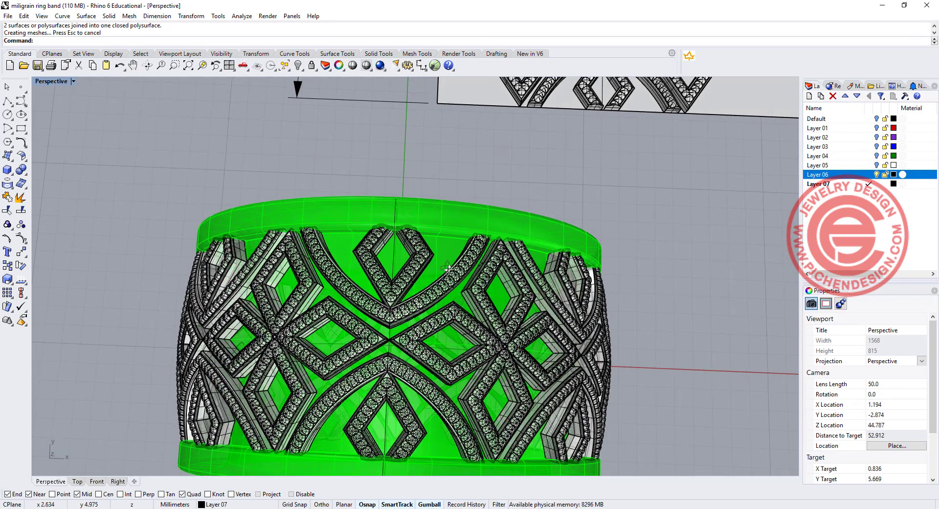
pyautogui.doubleClick(42, 82)
pyautogui.scroll(5, 313, 228)
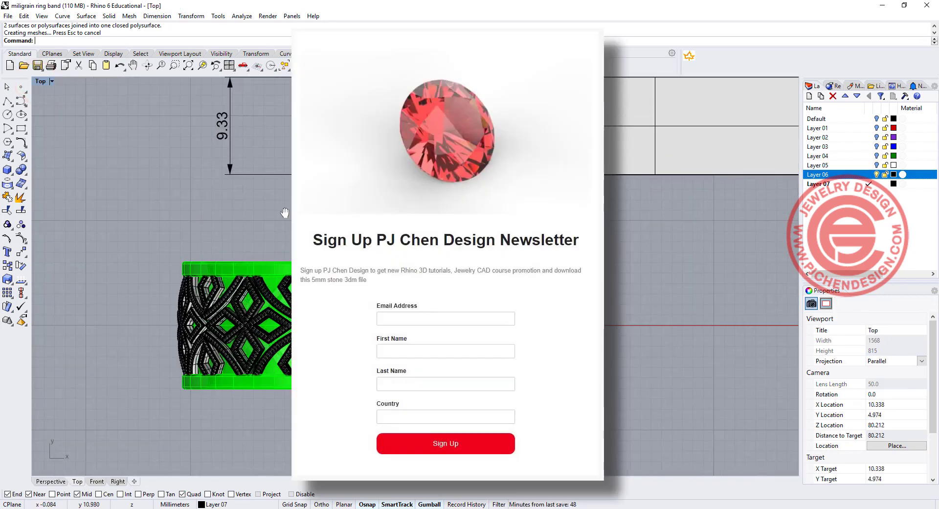
pyautogui.moveTo(285, 212); pyautogui.dragTo(265, 177, button='right')
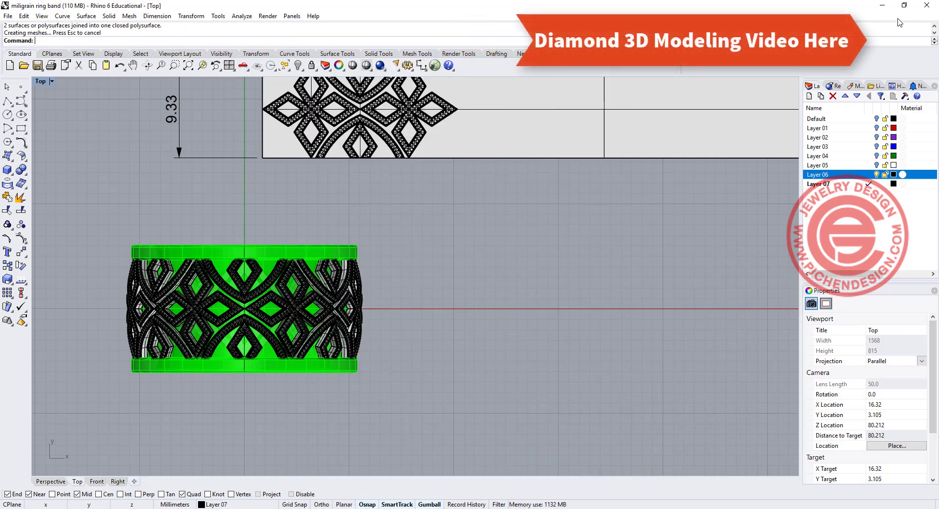
pyautogui.moveTo(604, 237); pyautogui.dragTo(643, 229, button='right')
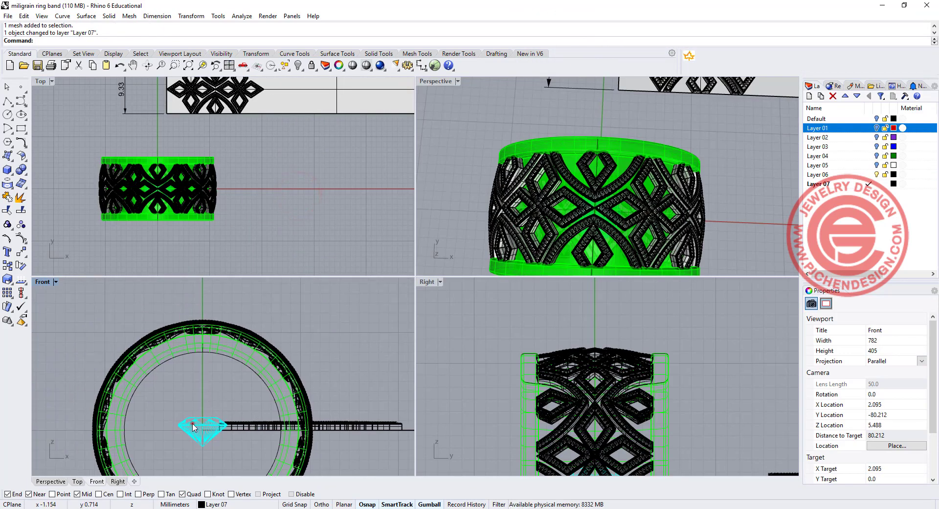
# - Move the cyan gemstone straight up in the front view from the ring's center to above the top of the band
pyautogui.click(192, 423)
pyautogui.moveTo(231, 381); pyautogui.dragTo(231, 415, button='right')
pyautogui.scroll(-4, 230, 415)
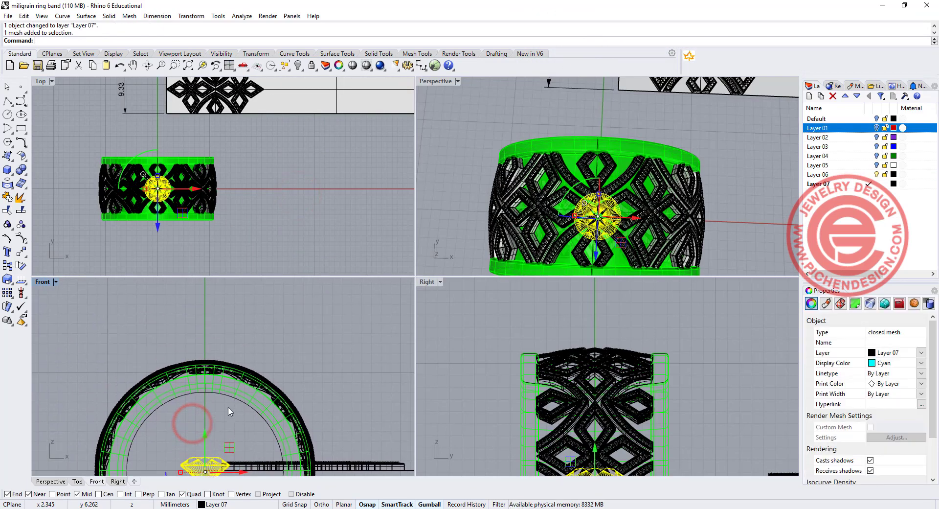
pyautogui.moveTo(214, 415); pyautogui.dragTo(225, 330)
pyautogui.click(319, 390)
# - Scale the gemstone down uniformly in the top view toward the size of the lattice's diamond-shaped openings
pyautogui.scroll(8, 150, 207)
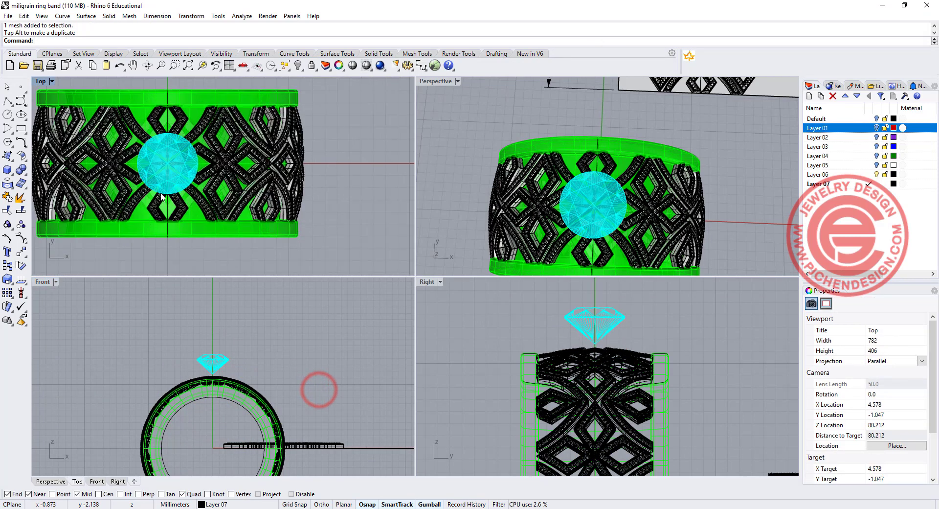
pyautogui.click(224, 368)
pyautogui.doubleClick(41, 82)
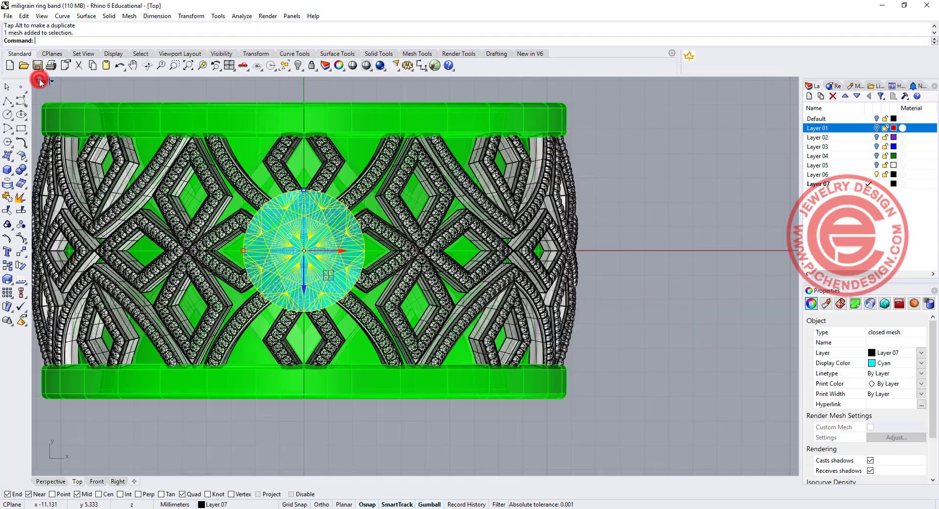
pyautogui.scroll(3, 292, 270)
pyautogui.moveTo(230, 251); pyautogui.dragTo(279, 257)
# - Move the gemstone vertically in the top view onto the diamond-shaped motif next to the upper rim
pyautogui.moveTo(323, 246); pyautogui.dragTo(317, 297, button='right')
pyautogui.moveTo(299, 338); pyautogui.dragTo(299, 230)
pyautogui.scroll(6, 306, 182)
pyautogui.moveTo(313, 203); pyautogui.dragTo(318, 255, button='right')
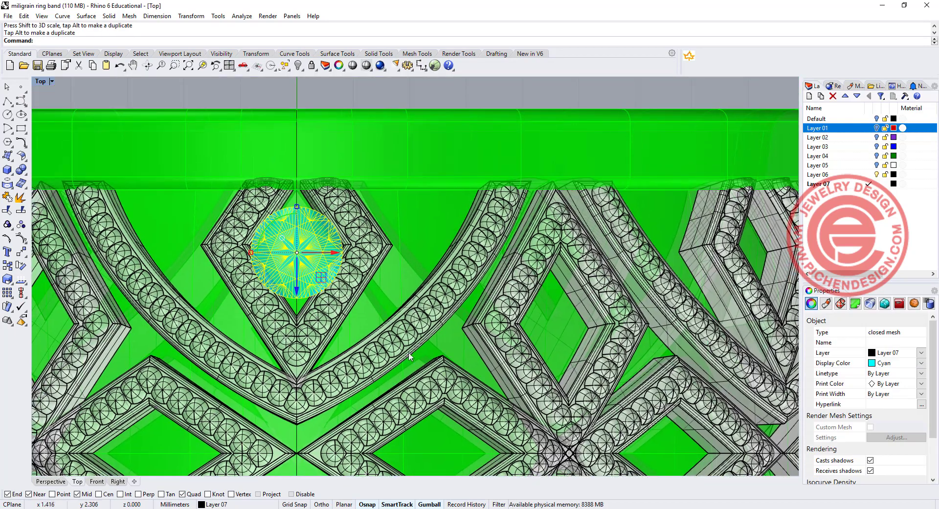
# - Scale the gemstone down uniformly in the top view and nudge it vertically to fit inside the diamond-shaped motif
pyautogui.moveTo(404, 362)
pyautogui.mouseDown(button='right')
pyautogui.moveTo(390, 353)
pyautogui.moveTo(392, 367)
pyautogui.mouseUp(button='right')
pyautogui.scroll(2, 234, 243)
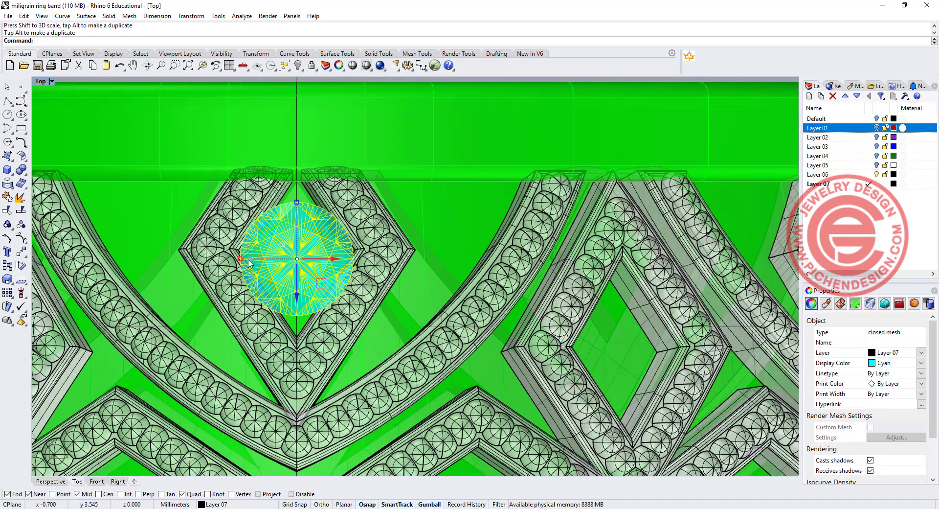
pyautogui.keyDown('shift'); pyautogui.moveTo(240, 259); pyautogui.dragTo(249, 259); pyautogui.keyUp('shift')
pyautogui.moveTo(333, 259); pyautogui.dragTo(328, 296, button='right')
pyautogui.moveTo(295, 328); pyautogui.dragTo(296, 320)
pyautogui.scroll(2, 246, 297)
pyautogui.keyDown('shift'); pyautogui.moveTo(249, 285); pyautogui.dragTo(251, 285); pyautogui.keyUp('shift')
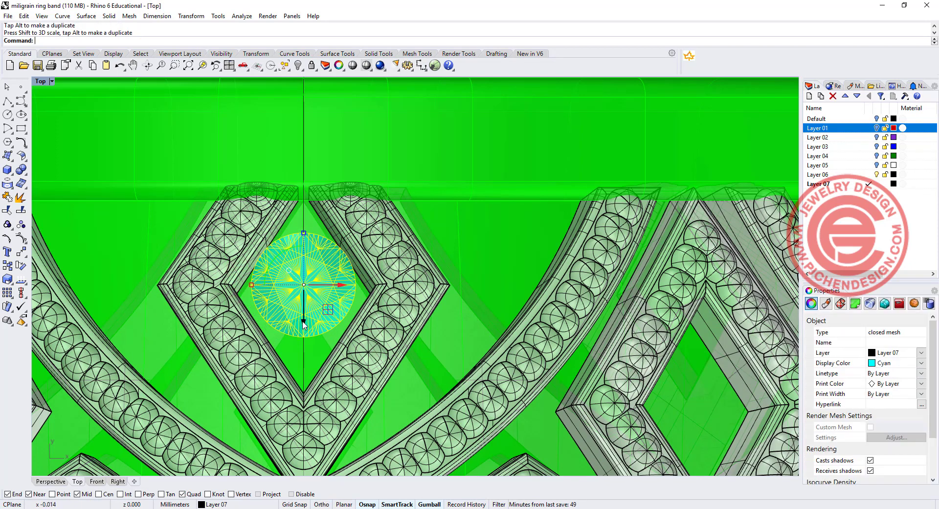
# - Fine-tune the gemstone by shifting it vertically within the motif and enlarging it slightly until its edge meets the milgrain walls
pyautogui.moveTo(304, 322); pyautogui.dragTo(327, 330)
pyautogui.scroll(-4, 380, 289)
pyautogui.scroll(2, 328, 277)
pyautogui.scroll(1, 329, 281)
pyautogui.keyDown('shift'); pyautogui.moveTo(275, 291); pyautogui.dragTo(270, 292); pyautogui.keyUp('shift')
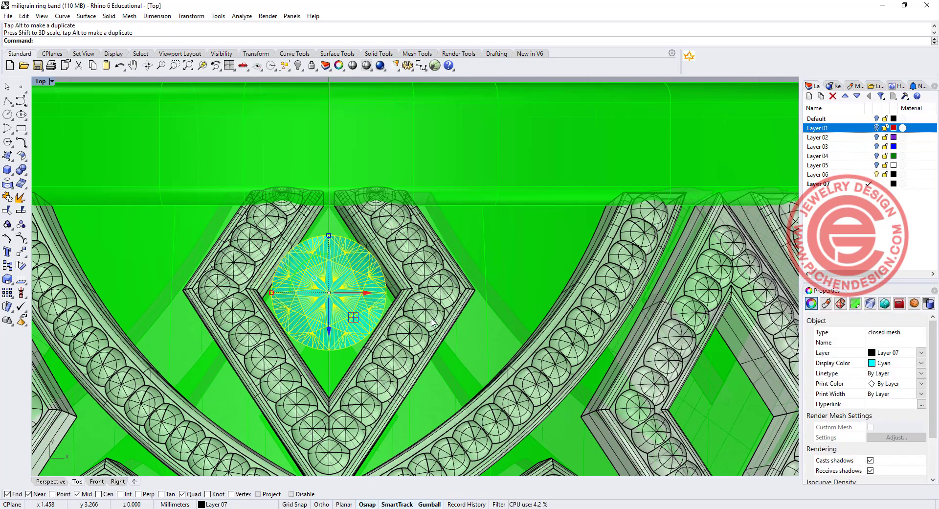
pyautogui.scroll(-3, 414, 319)
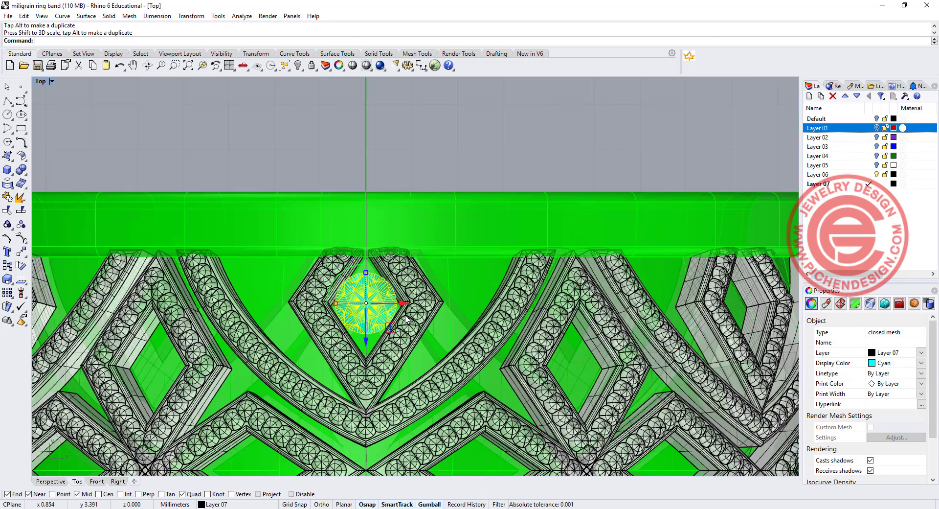
# - Hide Layer 06 and switch from the maximized top view to four viewports, with the gemstone enlarged in the Right view
pyautogui.click(876, 175)
pyautogui.click(476, 289)
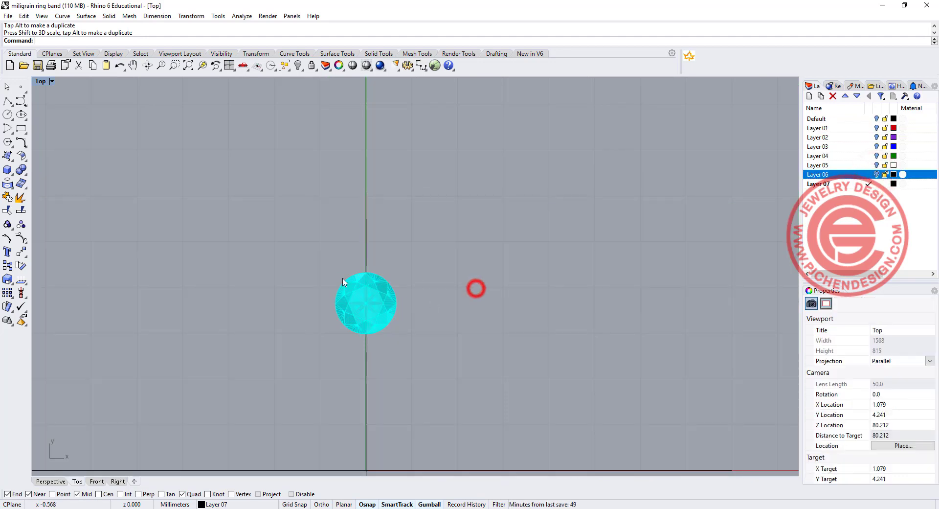
pyautogui.doubleClick(39, 82)
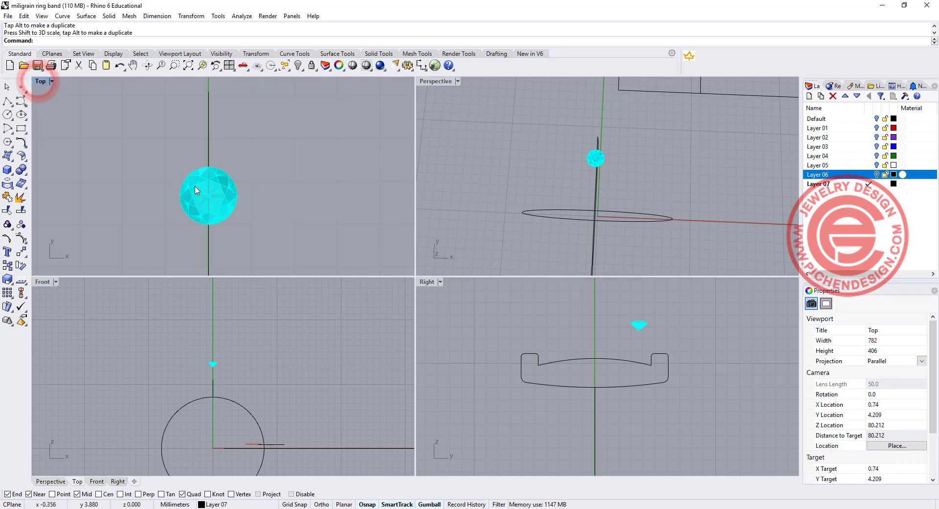
pyautogui.scroll(2, 217, 188)
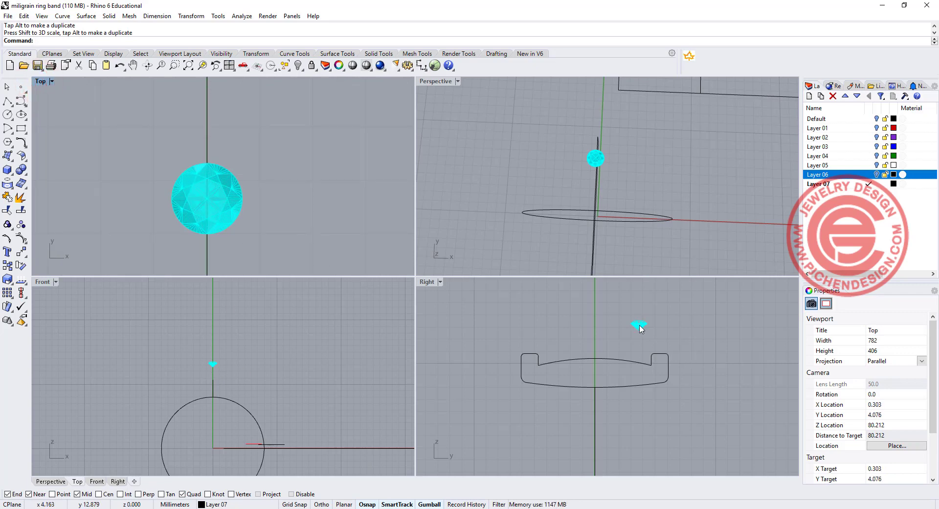
pyautogui.scroll(10, 639, 327)
pyautogui.moveTo(642, 348); pyautogui.dragTo(631, 367, button='right')
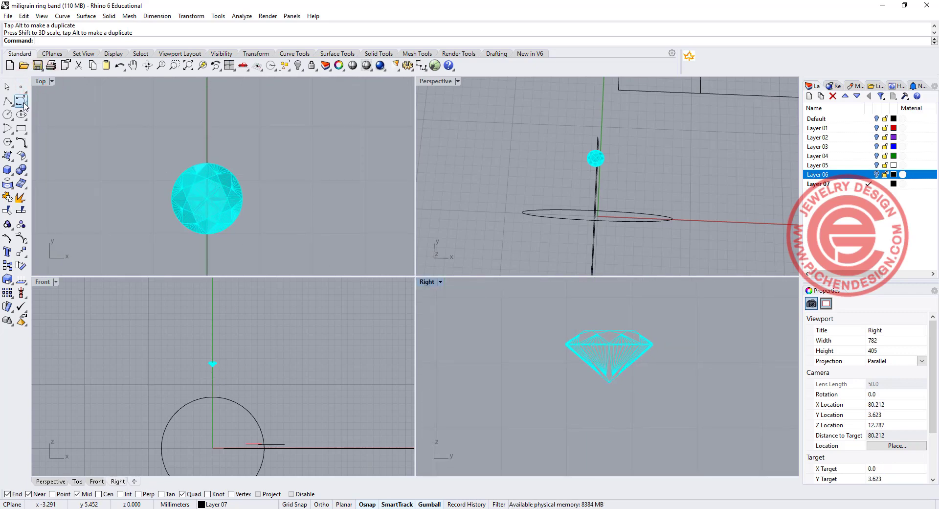
# - Draw a straight vertical polyline just outside the gemstone's girdle in the Right view, running from table height to below its tip
pyautogui.click(8, 101)
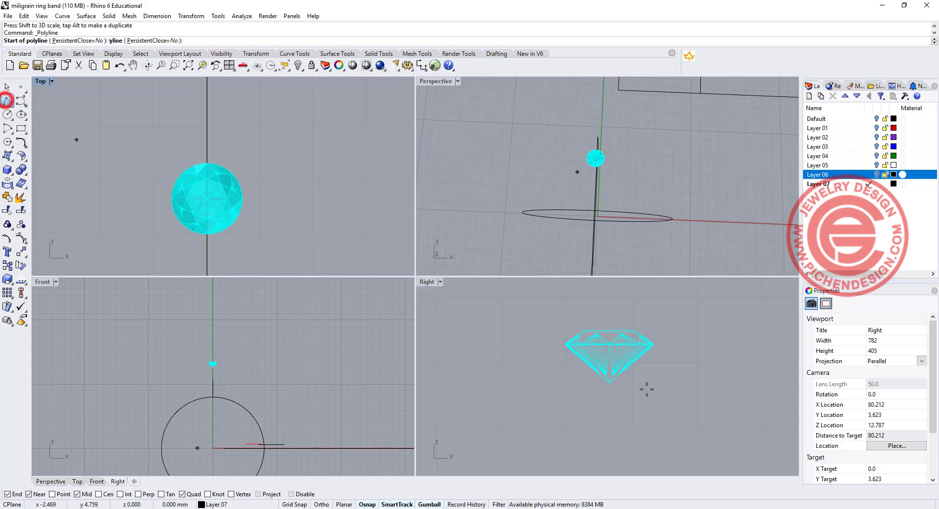
pyautogui.click(656, 328)
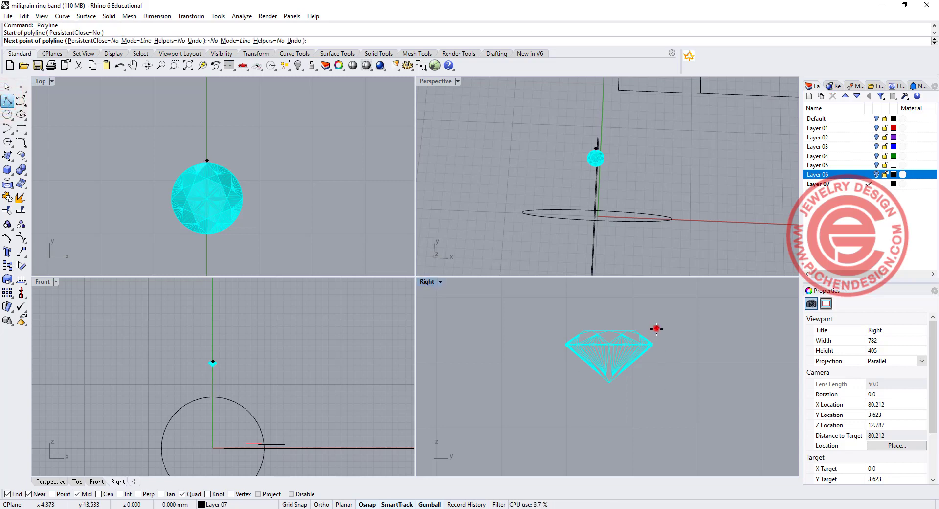
pyautogui.click(657, 396)
pyautogui.rightClick(657, 395)
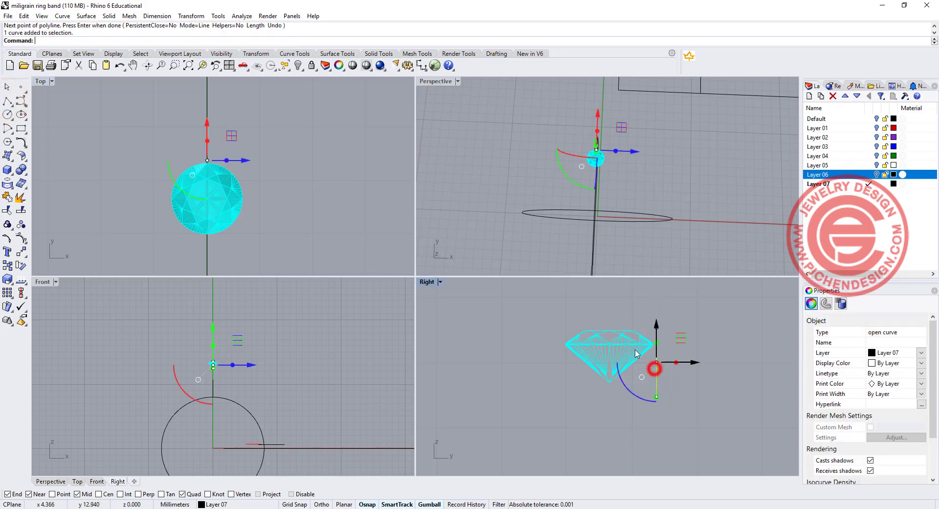
# - Create a round-capped pipe along the vertical line with a constant radius of about 0.33 mm to form a prong
pyautogui.click(8, 170)
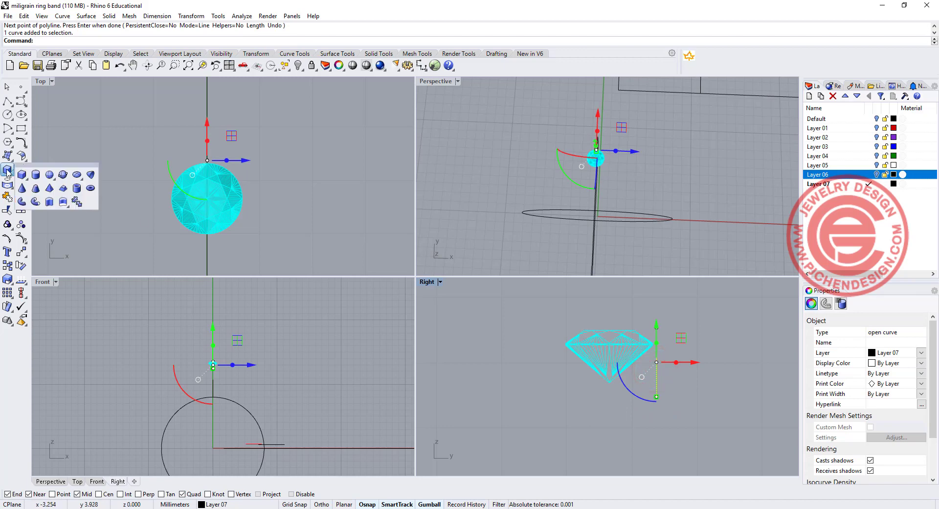
pyautogui.click(36, 202)
pyautogui.scroll(2, 669, 327)
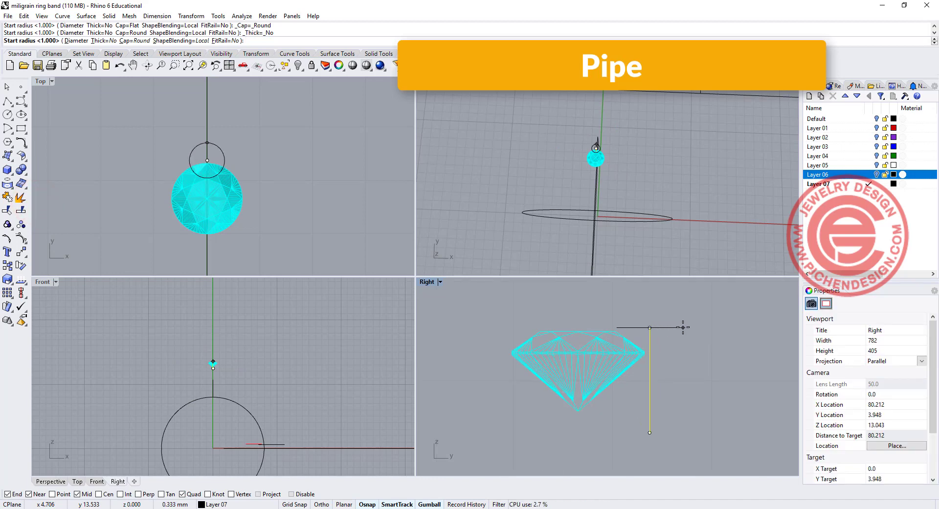
pyautogui.click(683, 327)
pyautogui.click(683, 326)
pyautogui.press('Return')
# - Move the pipe prong slightly outward from the gemstone's center in the top view so it overlaps only the stone's edge
pyautogui.scroll(2, 216, 147)
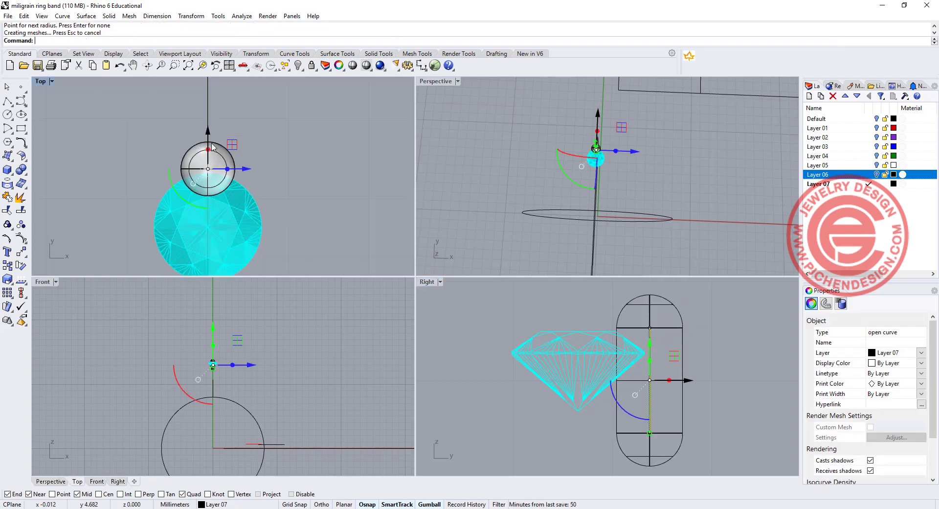
pyautogui.click(210, 135)
pyautogui.click(296, 182)
pyautogui.click(226, 152)
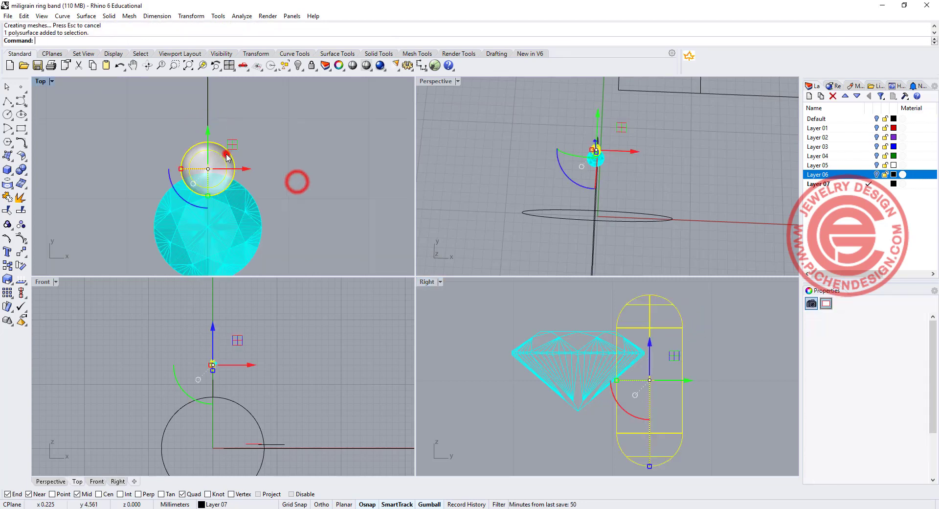
pyautogui.moveTo(206, 138); pyautogui.dragTo(213, 128)
pyautogui.scroll(-3, 302, 194)
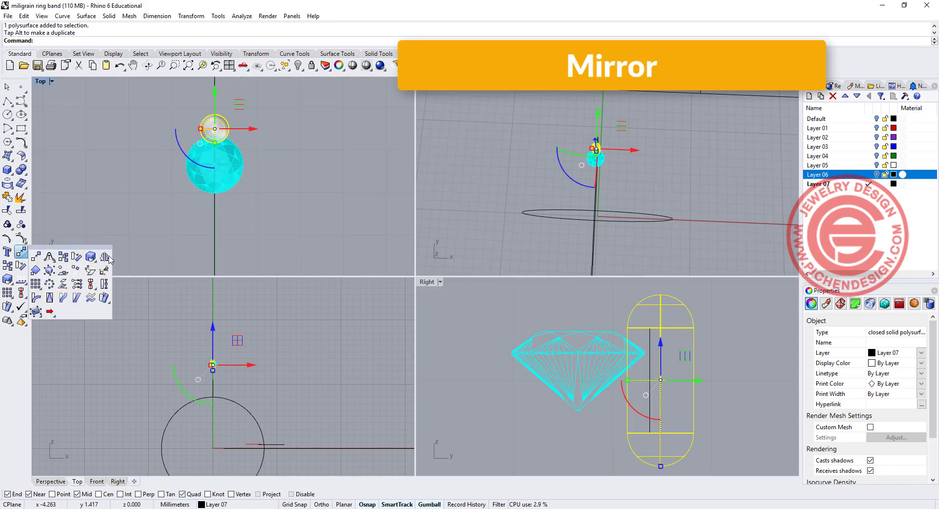
# - Mirror the prong across the gemstone's horizontal centerline to place a copy on the opposite side
pyautogui.click(105, 256)
pyautogui.click(163, 127)
pyautogui.click(130, 192)
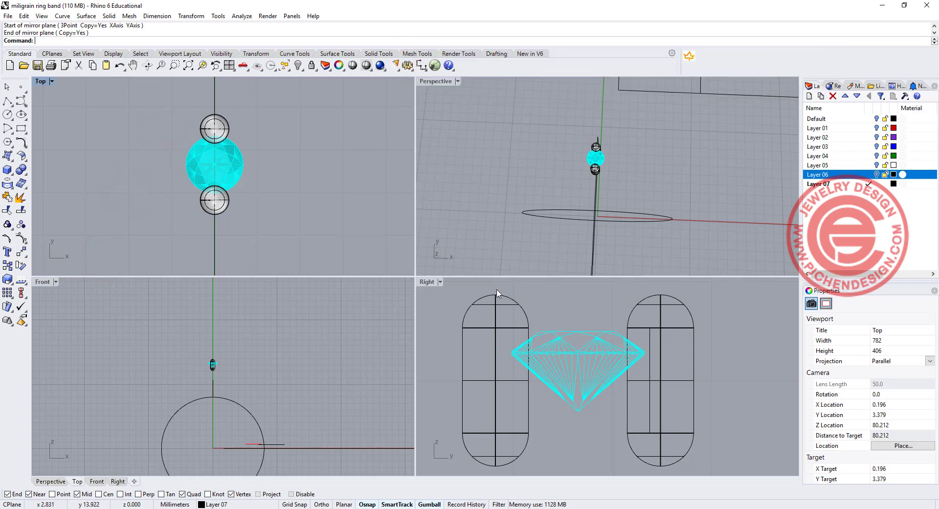
# - Show Layer 06 and examine how the two prongs fit within the diamond-shaped milgrain motif in the top and perspective views
pyautogui.click(876, 175)
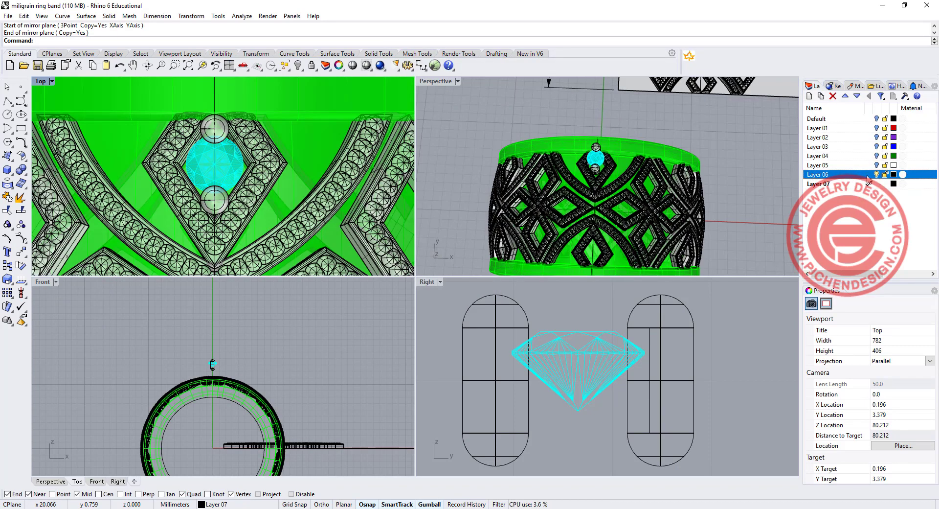
pyautogui.scroll(3, 221, 155)
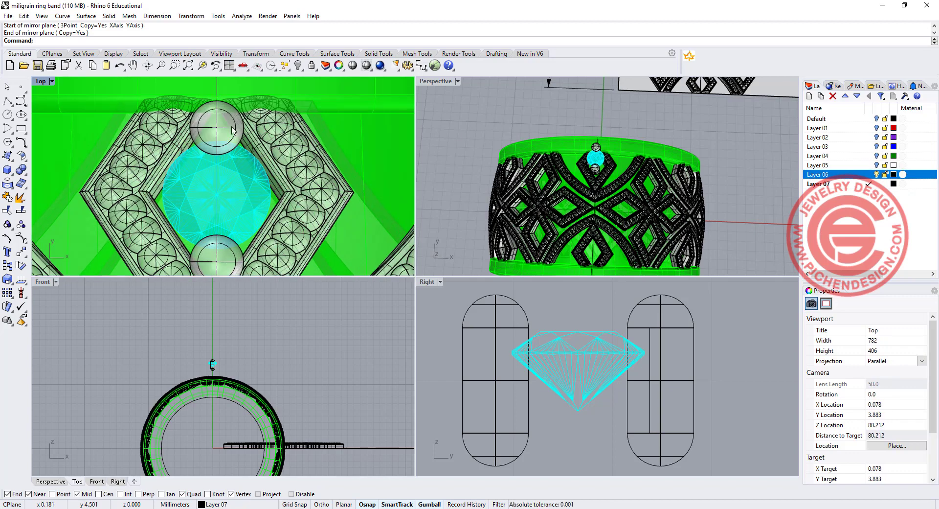
pyautogui.click(218, 128)
pyautogui.click(227, 128)
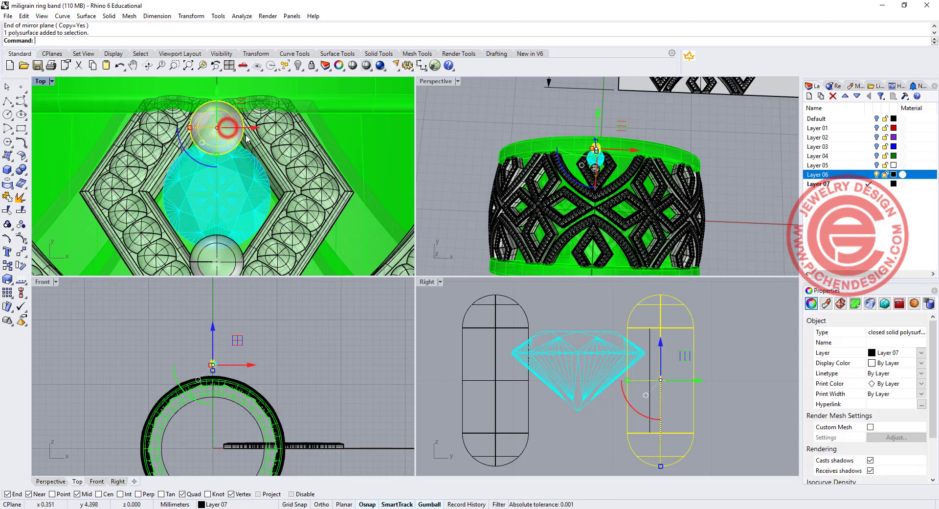
pyautogui.click(247, 135)
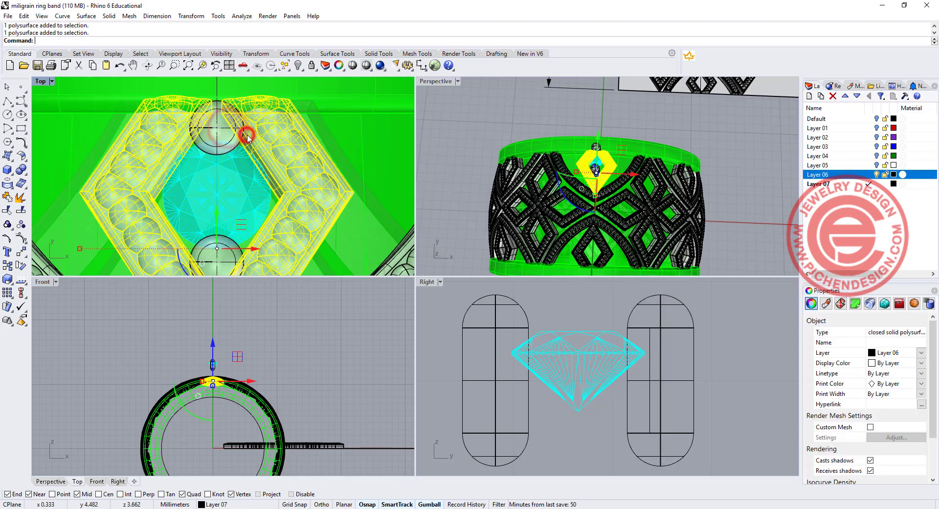
pyautogui.click(499, 105)
pyautogui.scroll(8, 631, 223)
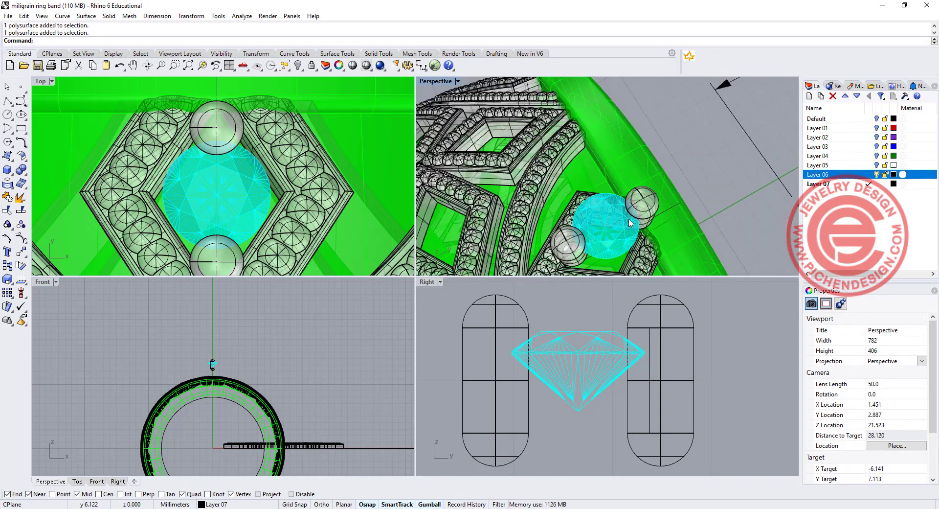
# - Hide Layer 06, draw an upright rectangle in the Right view, and position it between one prong and the gemstone's pavilion
pyautogui.click(877, 175)
pyautogui.scroll(-3, 637, 356)
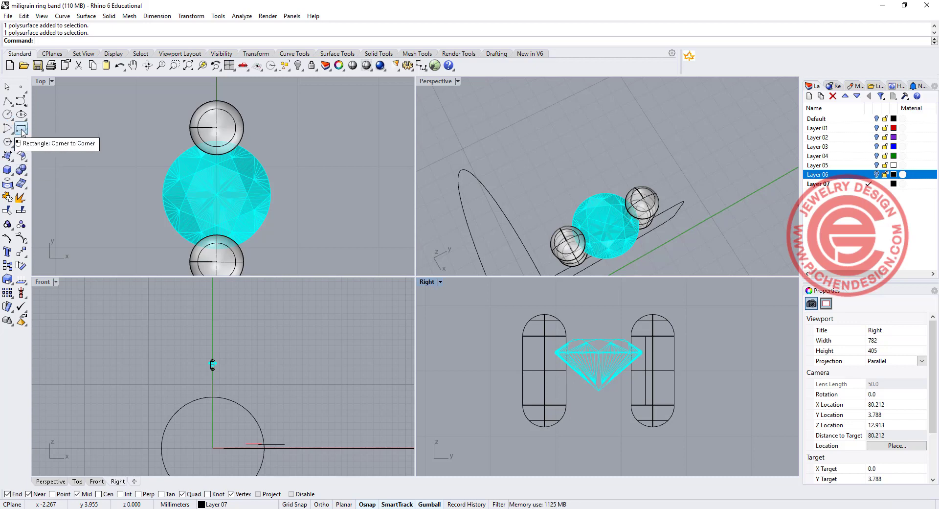
pyautogui.click(21, 128)
pyautogui.scroll(3, 519, 386)
pyautogui.click(557, 335)
pyautogui.click(603, 448)
pyautogui.moveTo(614, 391); pyautogui.dragTo(635, 390)
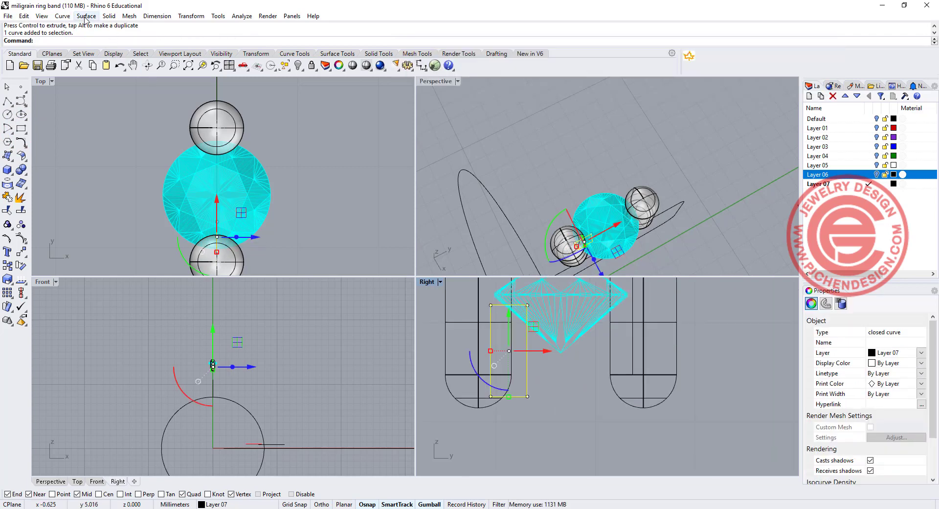
# - Revolve the rectangle 360 degrees around the gemstone's vertical center axis to form a round seat beneath the stone
pyautogui.click(84, 16)
pyautogui.click(121, 68)
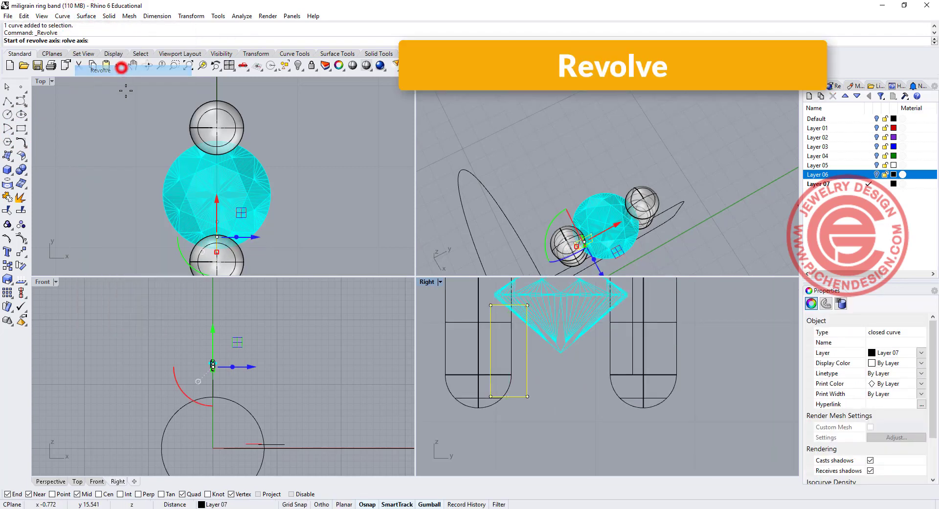
pyautogui.click(560, 370)
pyautogui.click(561, 427)
pyautogui.press('Return')
pyautogui.click(624, 436)
pyautogui.moveTo(617, 230); pyautogui.dragTo(605, 204, button='right')
pyautogui.scroll(-3, 607, 210)
pyautogui.scroll(-3, 589, 328)
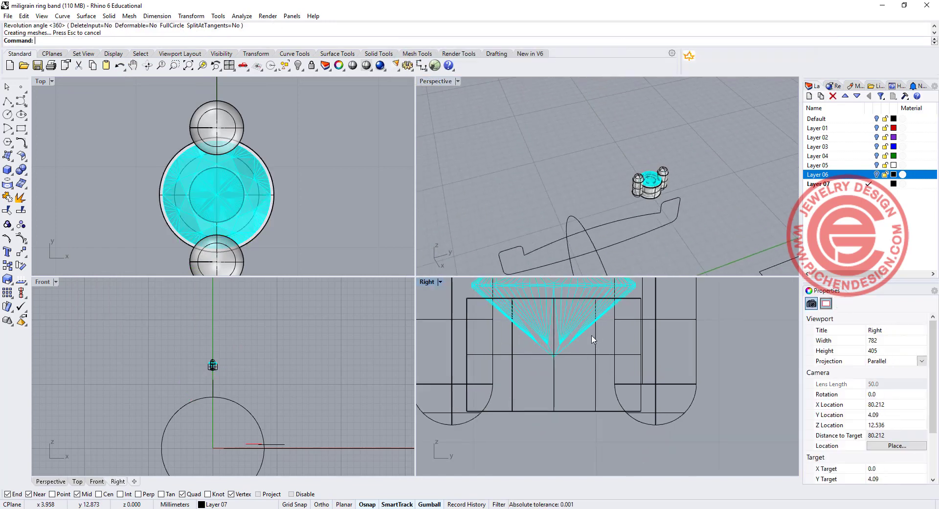
# - Stretch the round seat vertically in the Right view and lower it slightly to line its base up with the prong bottoms
pyautogui.click(596, 355)
pyautogui.click(316, 174)
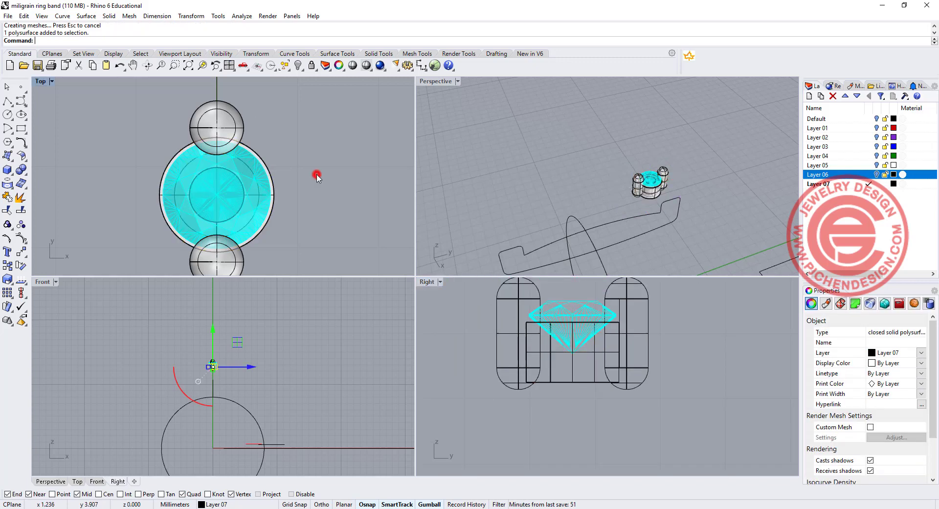
pyautogui.click(594, 381)
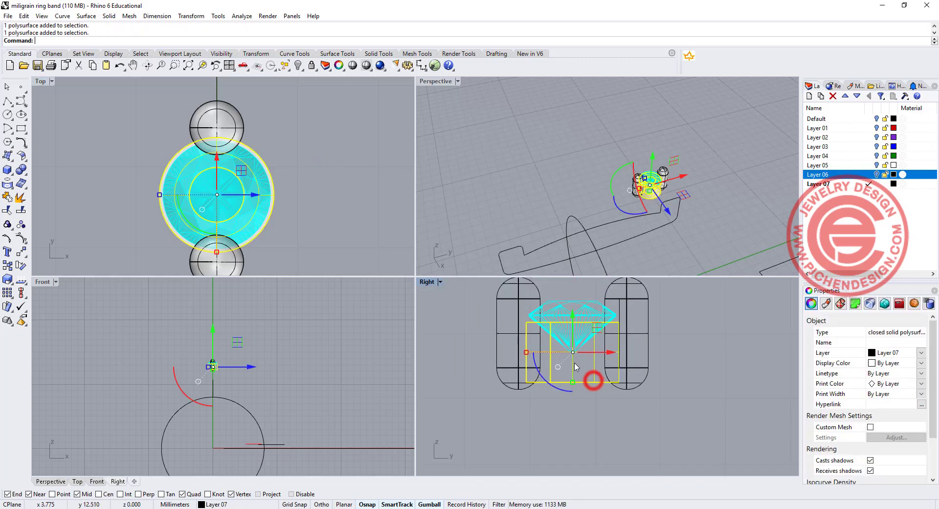
pyautogui.moveTo(573, 380); pyautogui.dragTo(573, 385)
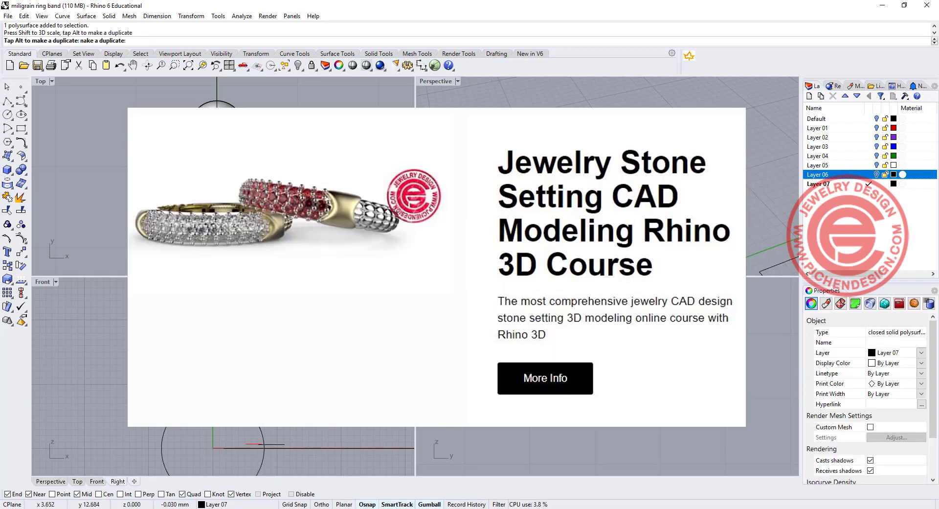
pyautogui.moveTo(572, 354); pyautogui.dragTo(572, 355)
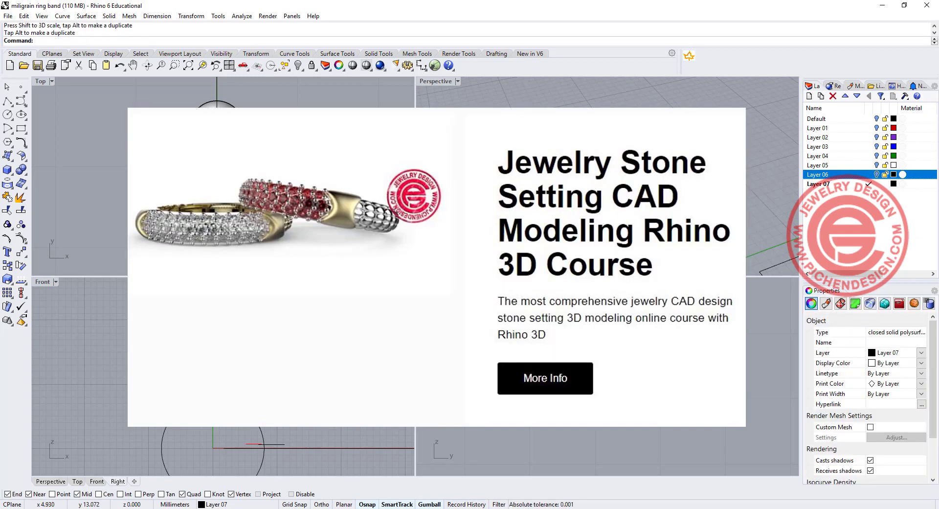
pyautogui.moveTo(607, 195); pyautogui.dragTo(650, 195, button='right')
pyautogui.press('Escape')
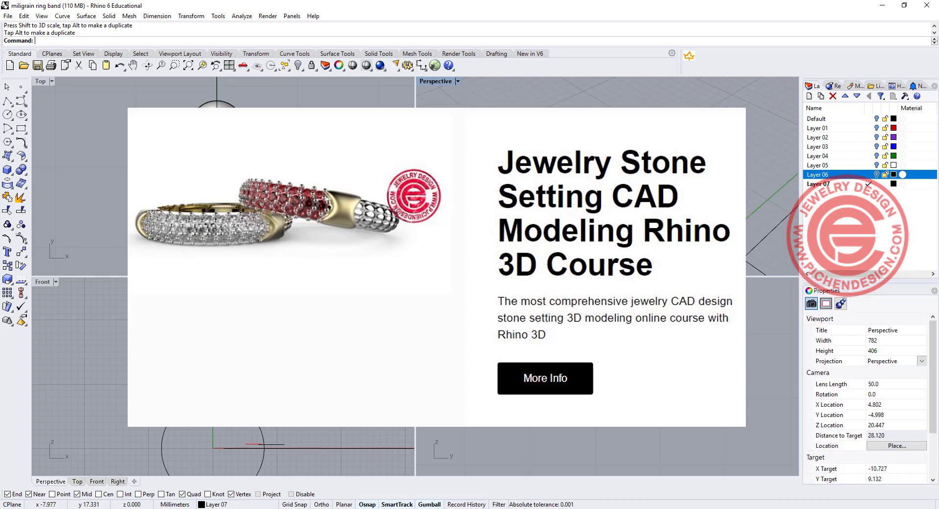
pyautogui.keyDown('shift'); pyautogui.moveTo(643, 164); pyautogui.dragTo(629, 164, button='right'); pyautogui.keyUp('shift')
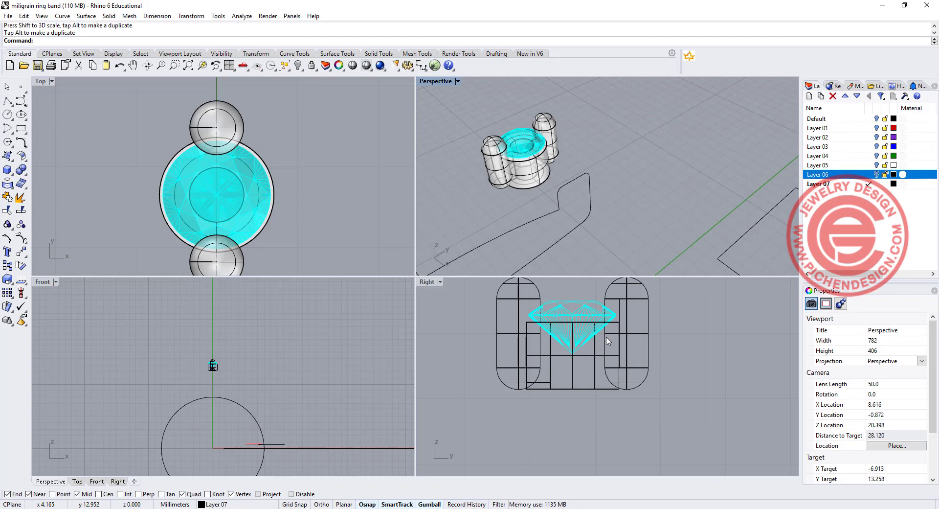
# - Group the two prongs, the round seat and their construction curves
pyautogui.moveTo(679, 390); pyautogui.dragTo(503, 323)
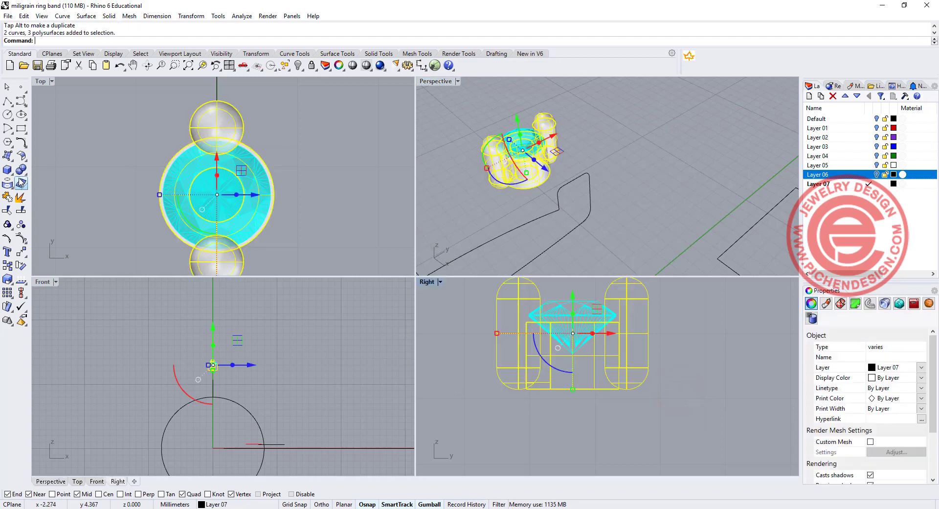
pyautogui.click(9, 226)
pyautogui.click(85, 155)
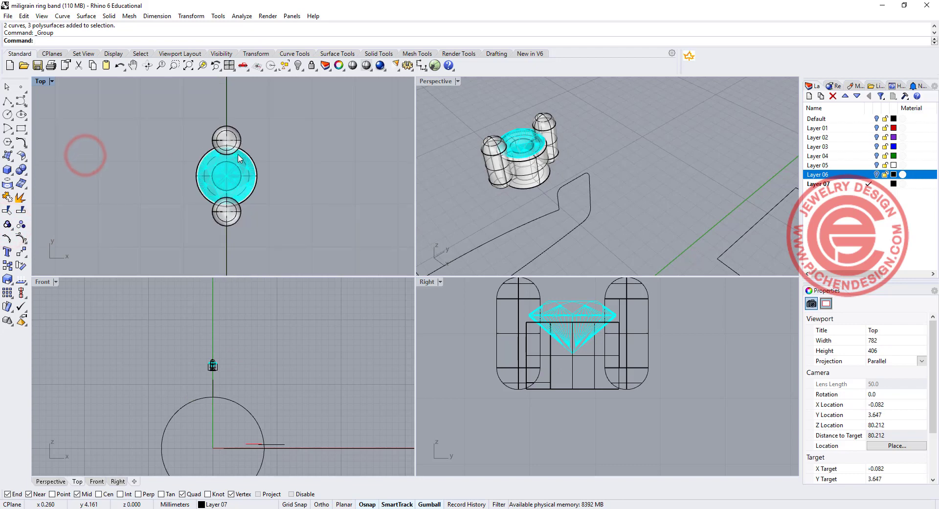
# - Show Layer 06 and lower the prong setting with its gemstone into the diamond-shaped cell at the top of the band
pyautogui.click(876, 174)
pyautogui.click(639, 120)
pyautogui.click(533, 128)
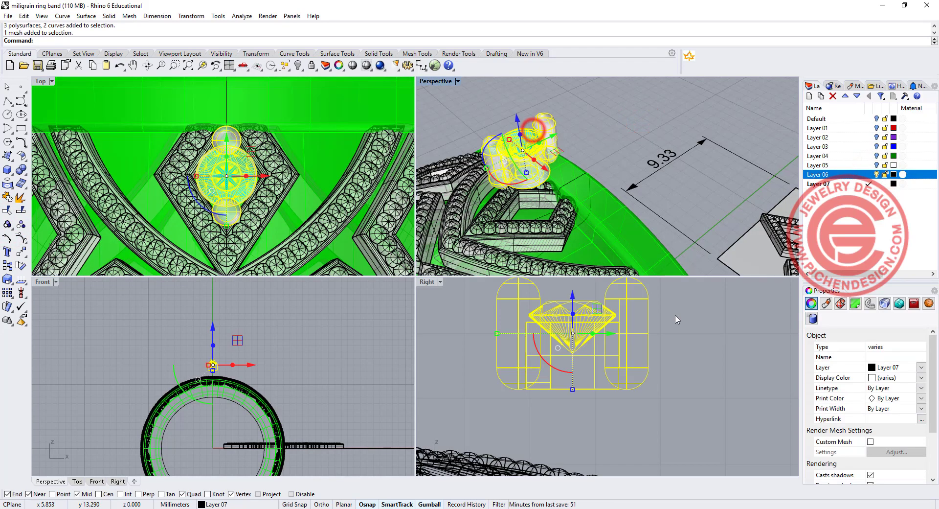
pyautogui.scroll(-5, 630, 320)
pyautogui.moveTo(572, 314); pyautogui.dragTo(564, 374)
pyautogui.click(619, 115)
pyautogui.scroll(3, 535, 212)
pyautogui.scroll(-2, 535, 212)
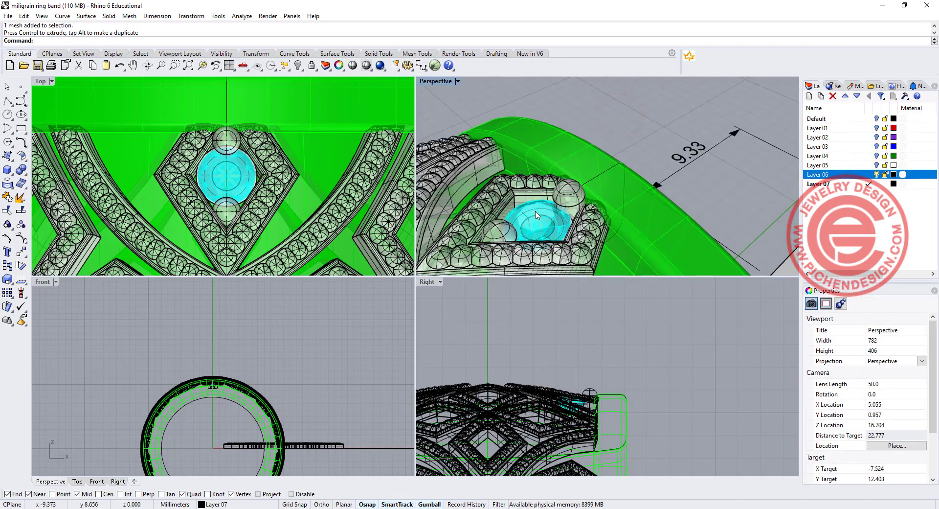
pyautogui.scroll(1, 606, 344)
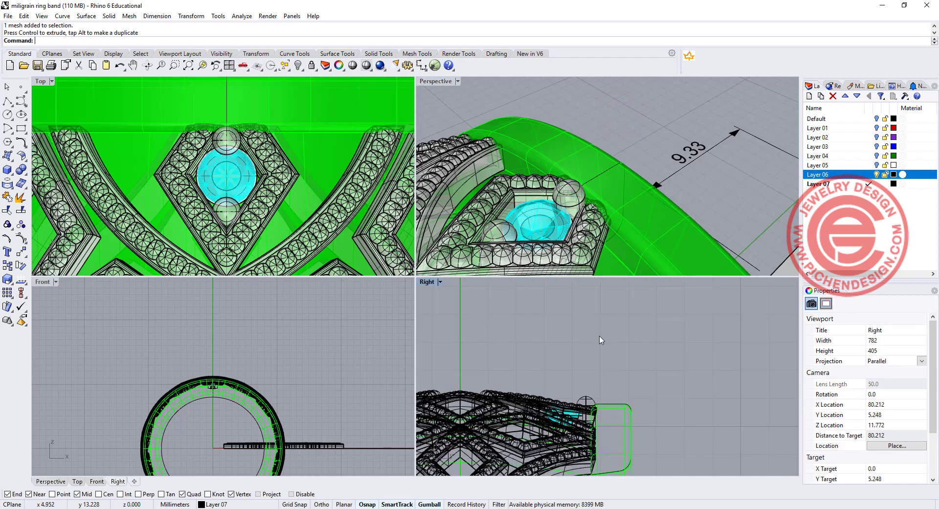
# - Group the prong setting together with its gemstone, leaving the surrounding band pieces out of the group
pyautogui.click(582, 398)
pyautogui.scroll(-2, 579, 376)
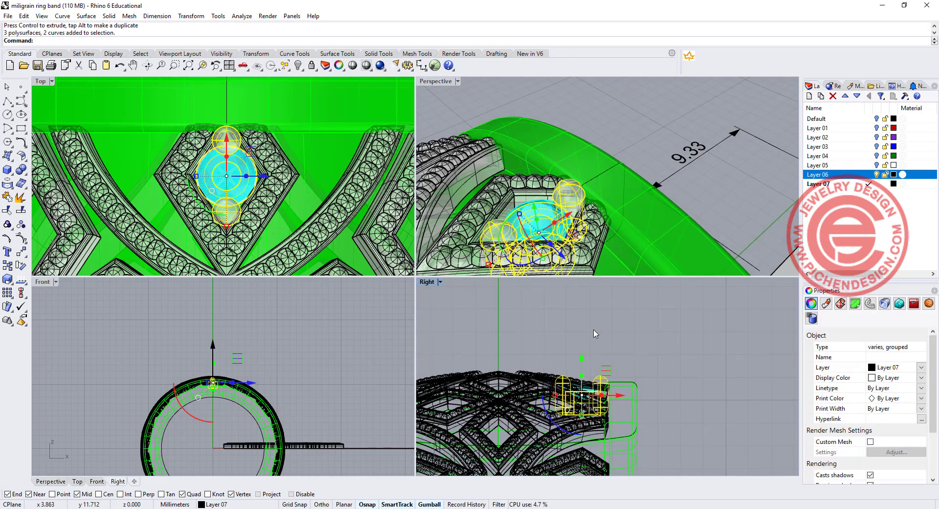
pyautogui.scroll(2, 240, 180)
pyautogui.keyDown('shift'); pyautogui.click(230, 167); pyautogui.keyUp('shift')
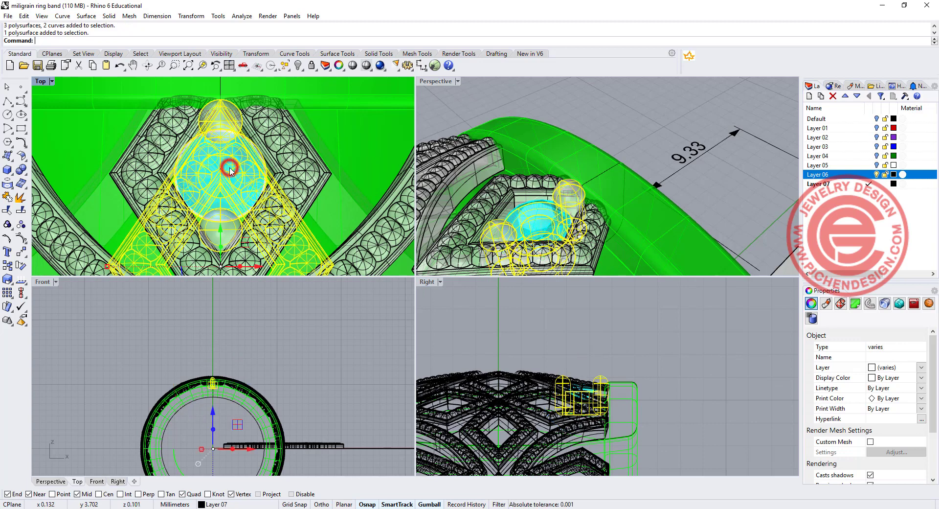
pyautogui.keyDown('shift'); pyautogui.click(230, 167); pyautogui.keyUp('shift')
pyautogui.keyDown('ctrl'); pyautogui.click(309, 240); pyautogui.keyUp('ctrl')
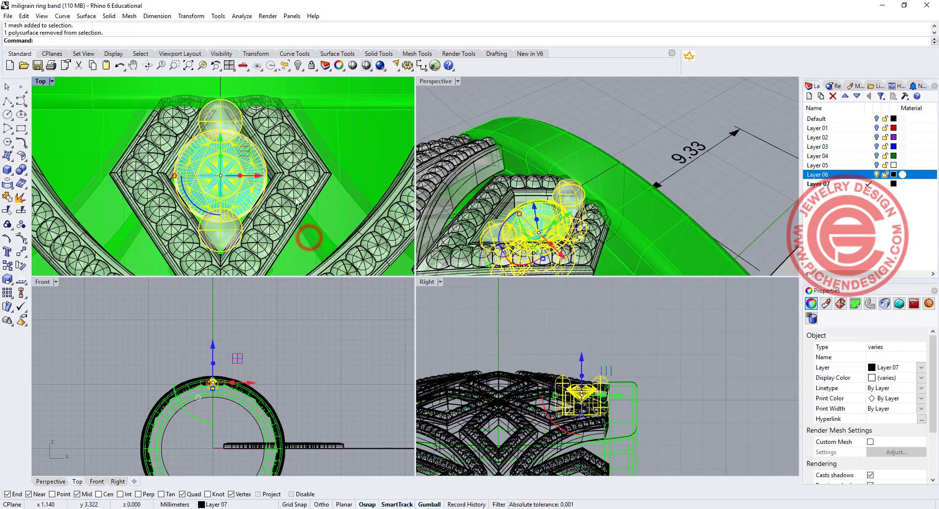
pyautogui.hotkey('ctrl', 'g')
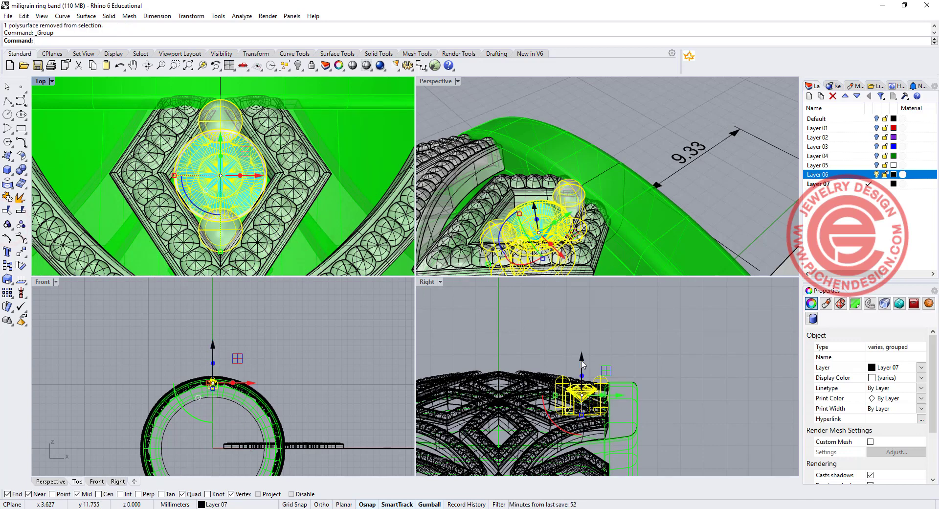
# - Duplicate the grouped setting in place and align the copy concentrically on the origin, at the middle of the band's width
pyautogui.scroll(-5, 251, 222)
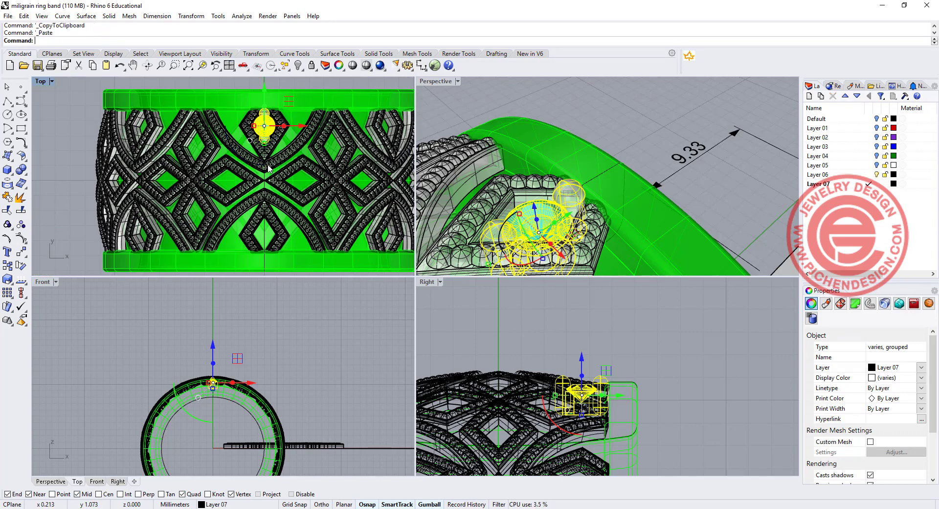
pyautogui.hotkey('ctrl', 'c')
pyautogui.hotkey('ctrl', 'v')
pyautogui.click(21, 294)
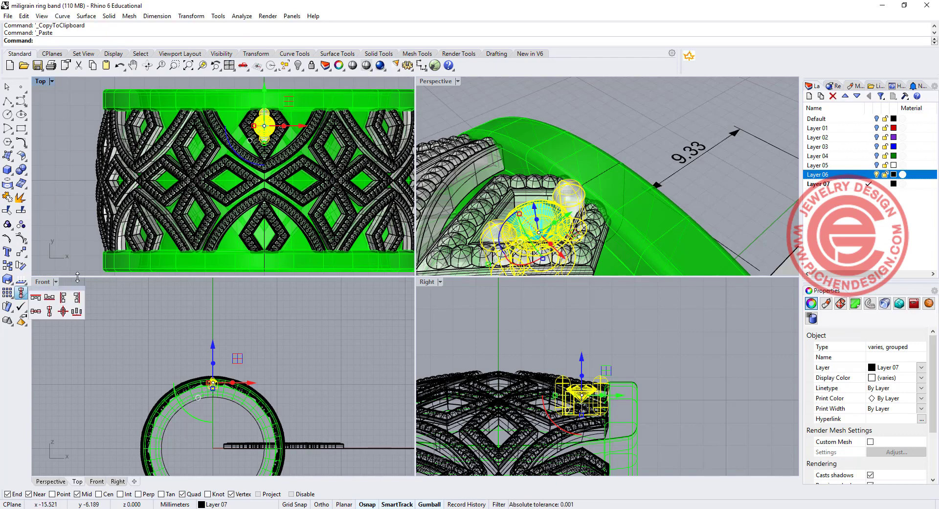
pyautogui.click(64, 312)
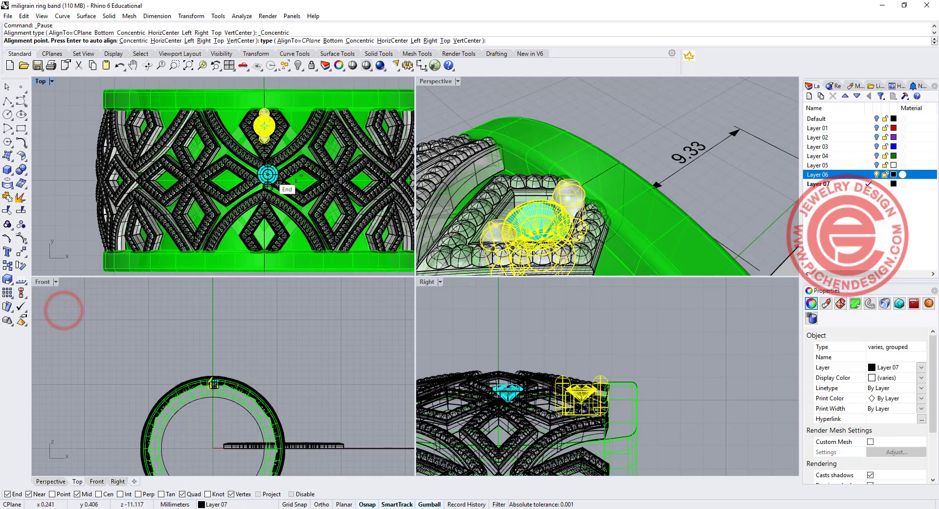
pyautogui.click(295, 178)
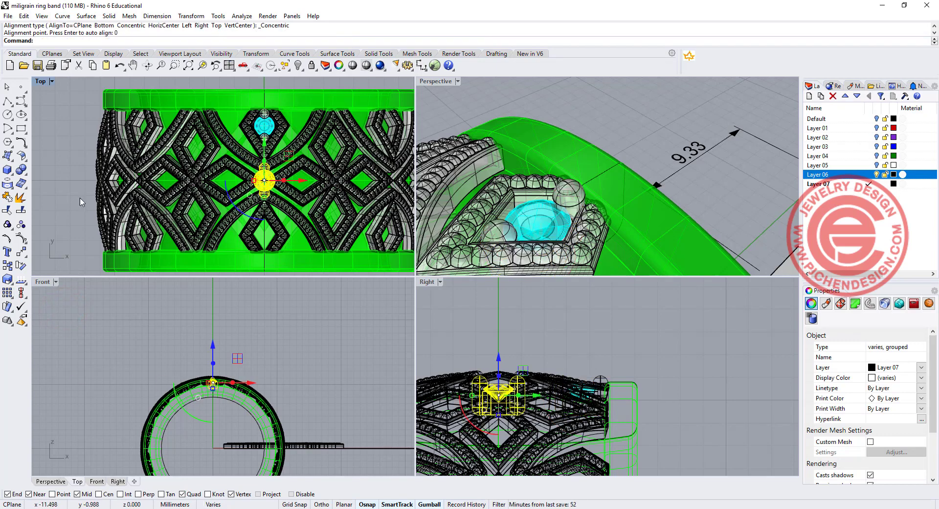
pyautogui.click(61, 198)
pyautogui.scroll(2, 263, 159)
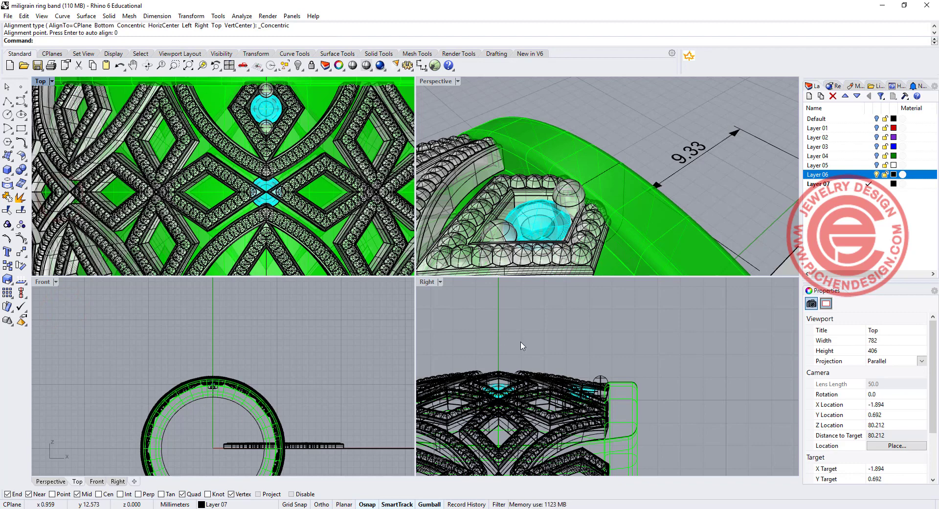
# - Raise the original setting near the band's edge and tilt it in the Right view to follow the band's slope
pyautogui.click(571, 211)
pyautogui.scroll(2, 585, 377)
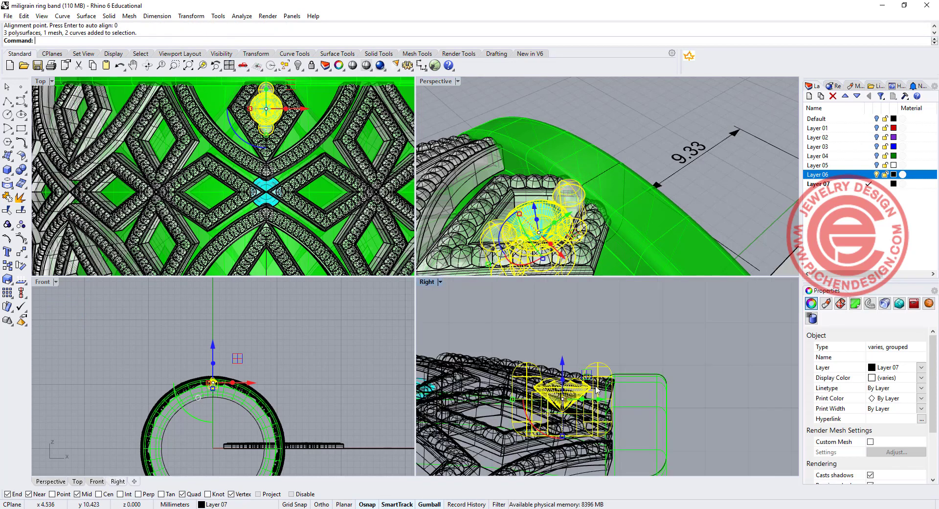
pyautogui.moveTo(563, 365); pyautogui.dragTo(565, 348)
pyautogui.scroll(2, 587, 375)
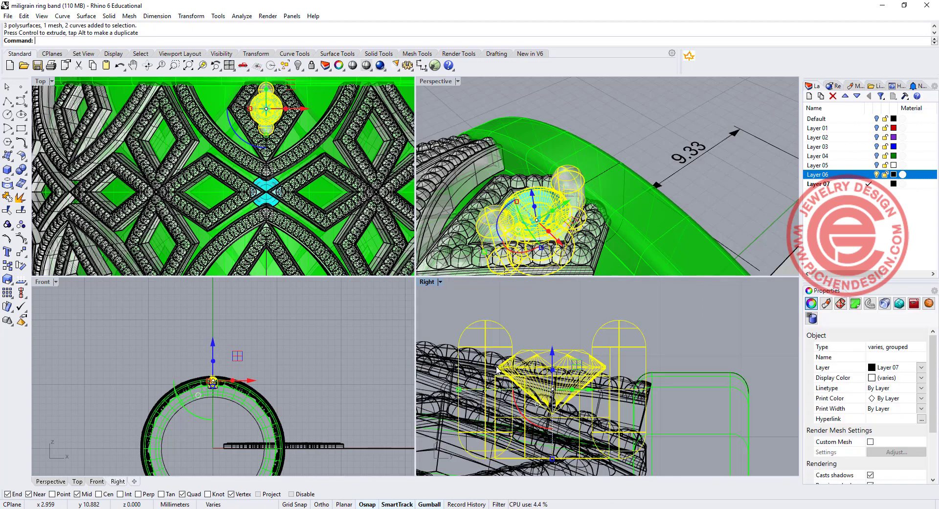
pyautogui.moveTo(527, 421); pyautogui.dragTo(522, 413)
pyautogui.moveTo(556, 351); pyautogui.dragTo(553, 360)
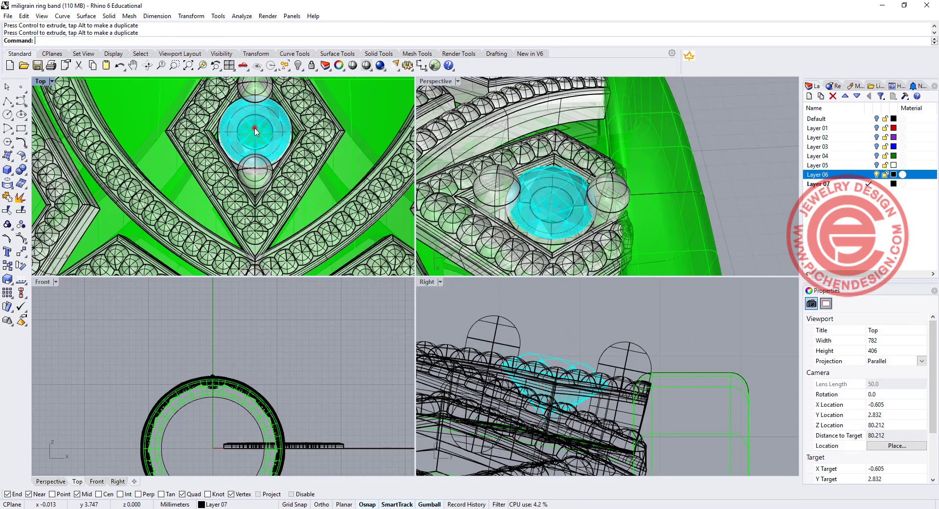
# - Shift the tilted setting slightly across the band's width and fine-tune its tilt so it sits inside its diamond cell
pyautogui.click(266, 132)
pyautogui.click(269, 138)
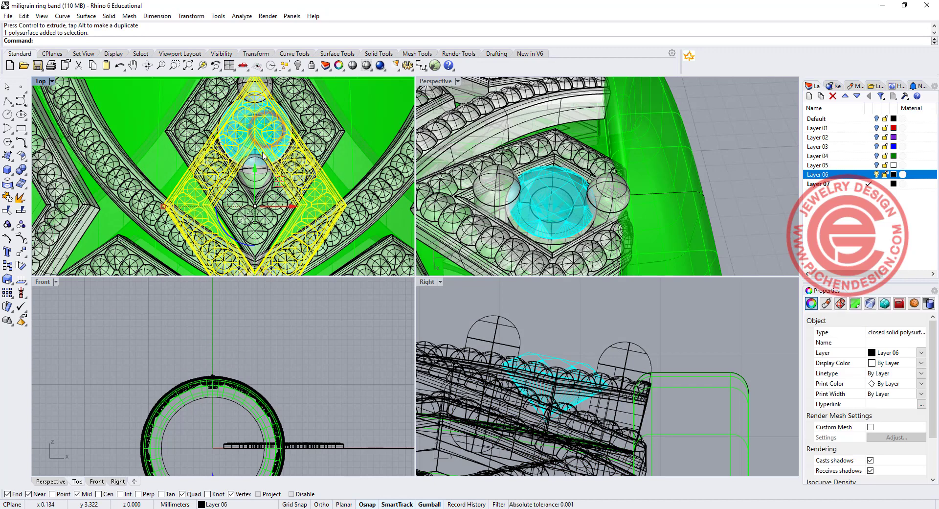
pyautogui.click(637, 347)
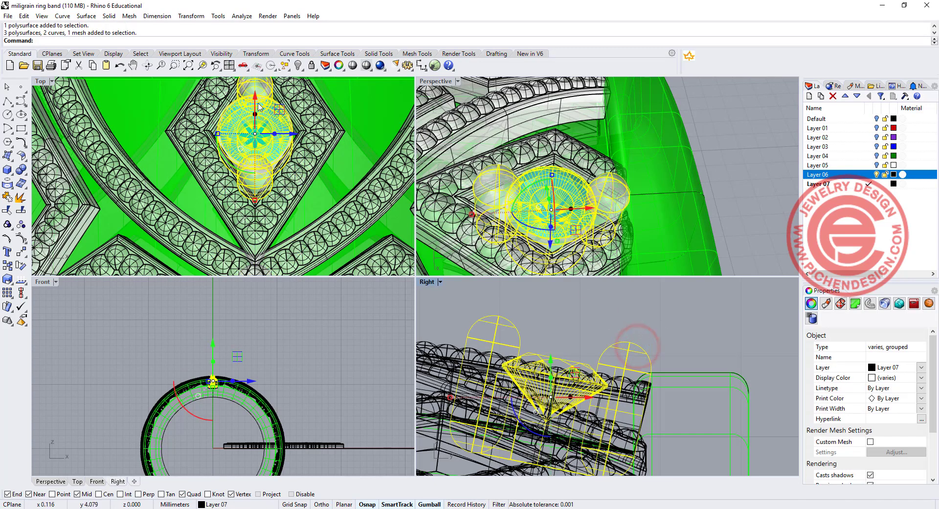
pyautogui.moveTo(258, 102); pyautogui.dragTo(260, 104)
pyautogui.click(742, 178)
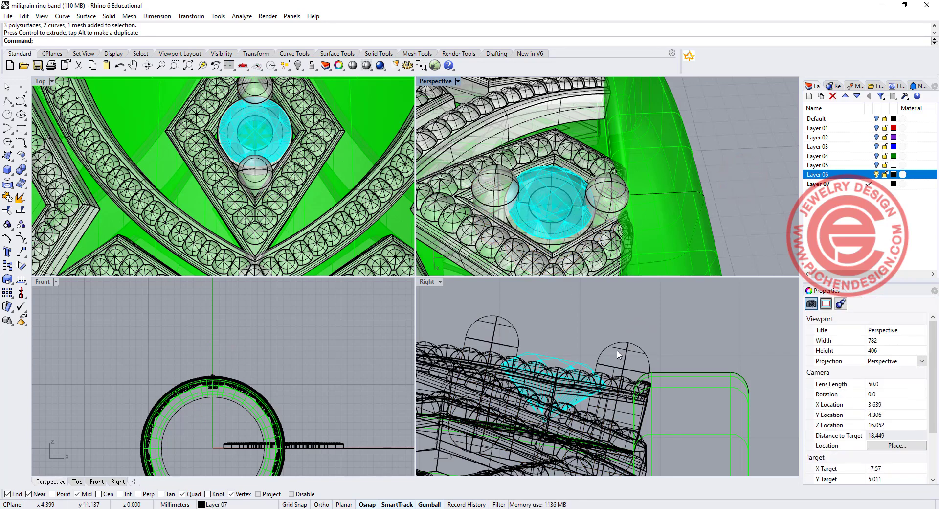
pyautogui.scroll(-4, 540, 215)
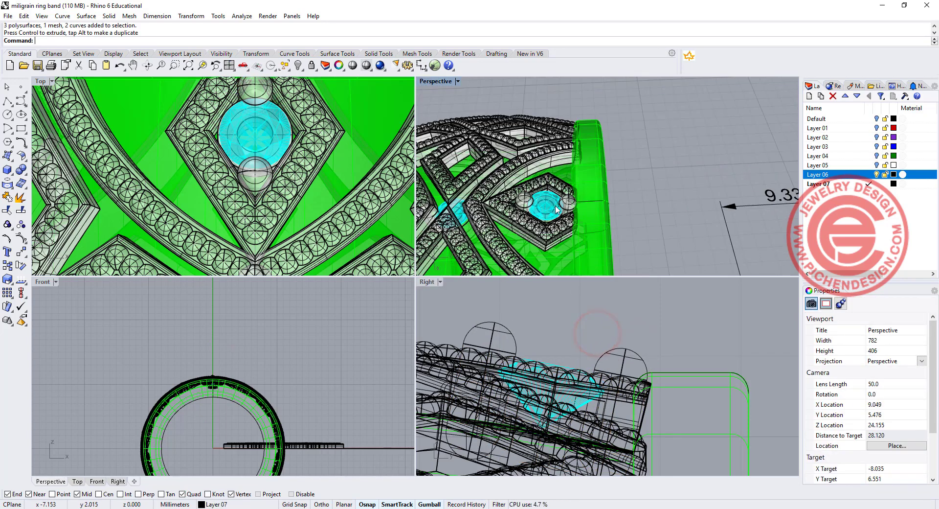
pyautogui.scroll(4, 581, 204)
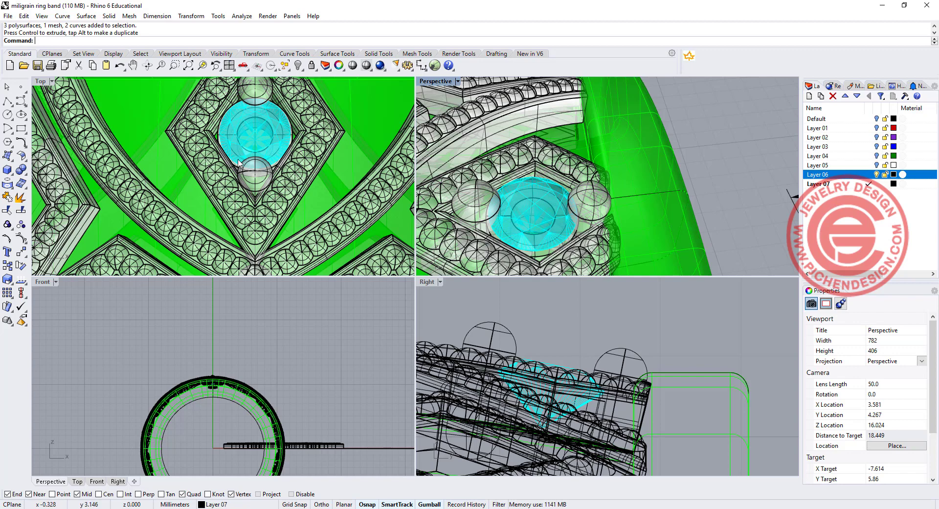
# - Rotate the centered setting copy 90 degrees in the Top view and raise it in the Front view to the band's surface
pyautogui.scroll(-3, 239, 161)
pyautogui.scroll(-4, 557, 372)
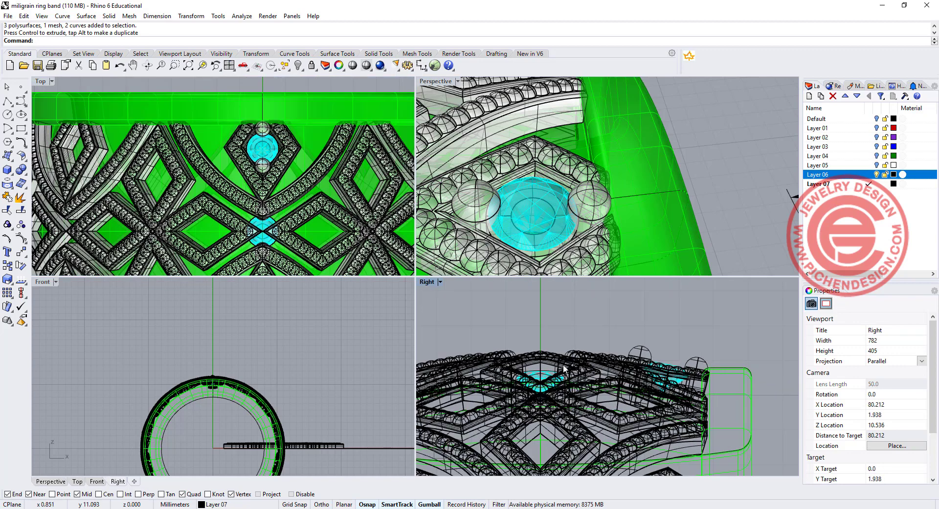
pyautogui.scroll(4, 557, 372)
pyautogui.click(536, 371)
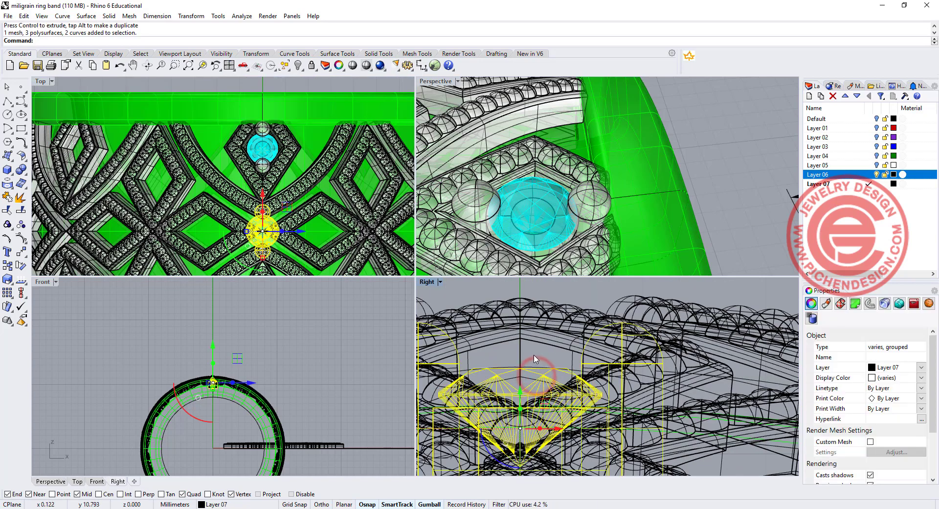
pyautogui.scroll(-3, 263, 229)
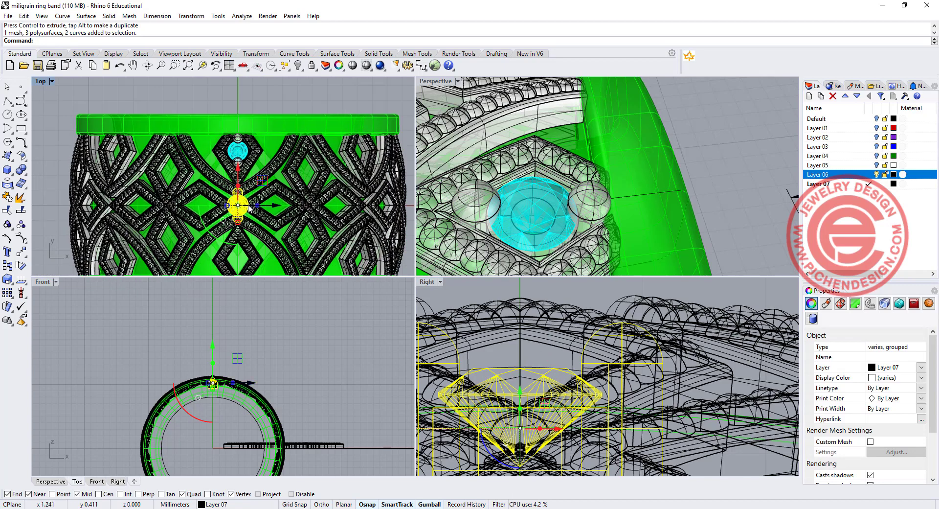
pyautogui.scroll(3, 248, 208)
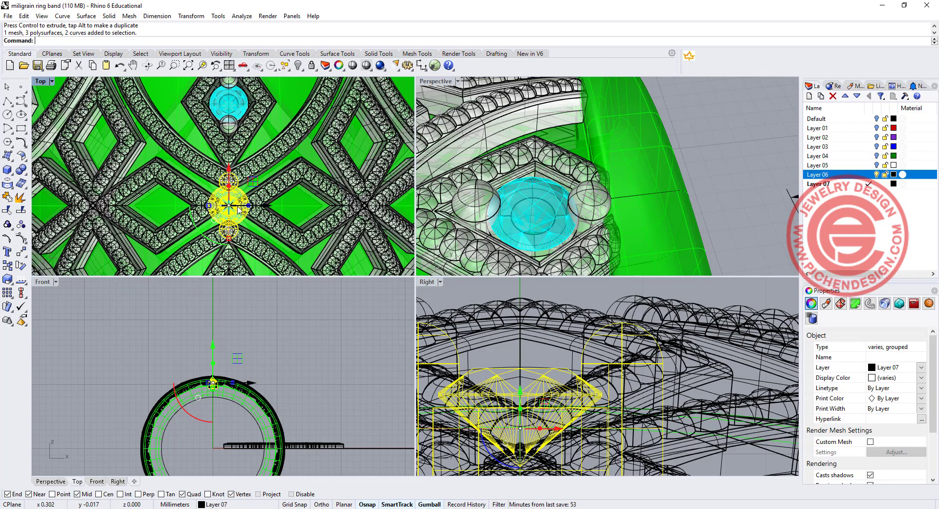
pyautogui.moveTo(202, 236); pyautogui.dragTo(259, 231)
pyautogui.scroll(8, 217, 379)
pyautogui.moveTo(202, 353); pyautogui.dragTo(201, 345)
pyautogui.scroll(4, 191, 381)
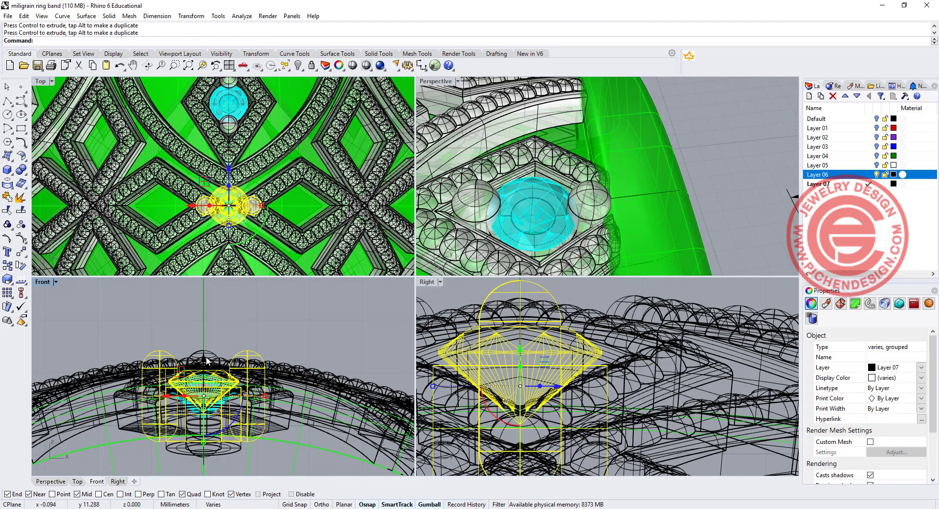
# - Rotate the raised copy about 14.3 degrees clockwise around the origin in the Front view, into the neighbouring central diamond cell
pyautogui.scroll(-10, 204, 324)
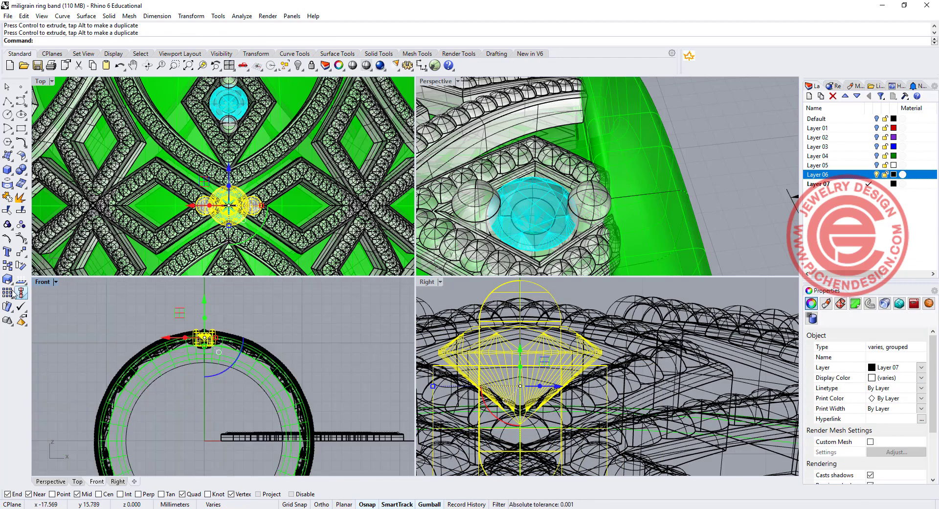
pyautogui.click(20, 266)
pyautogui.write('0')
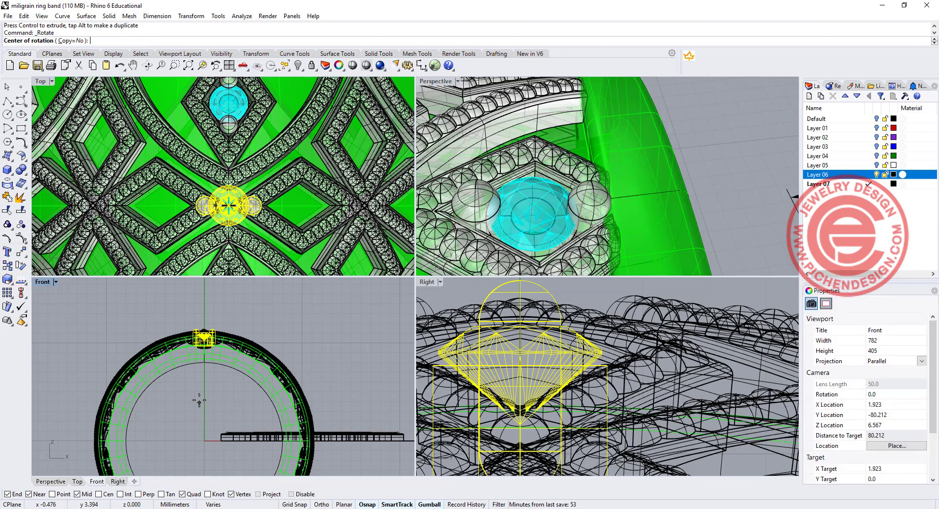
pyautogui.press('Return')
pyautogui.scroll(3, 210, 317)
pyautogui.click(180, 313)
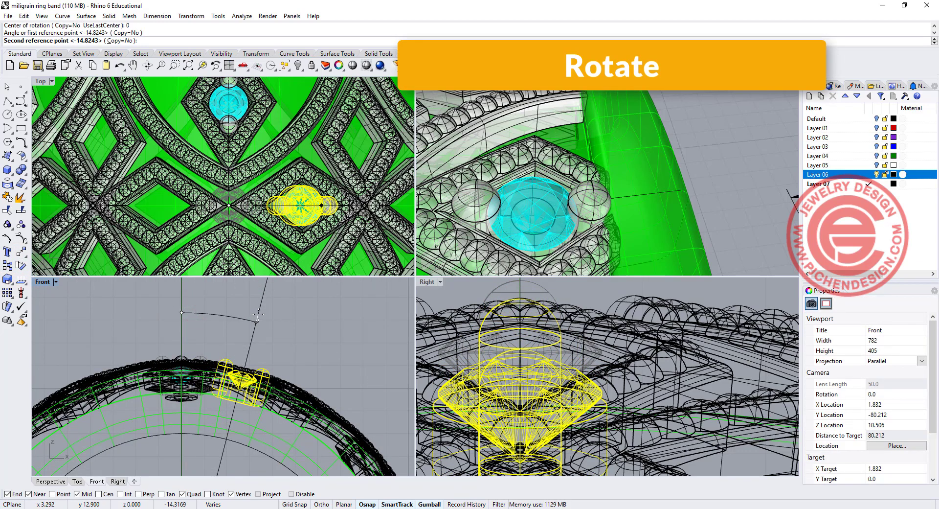
pyautogui.click(257, 321)
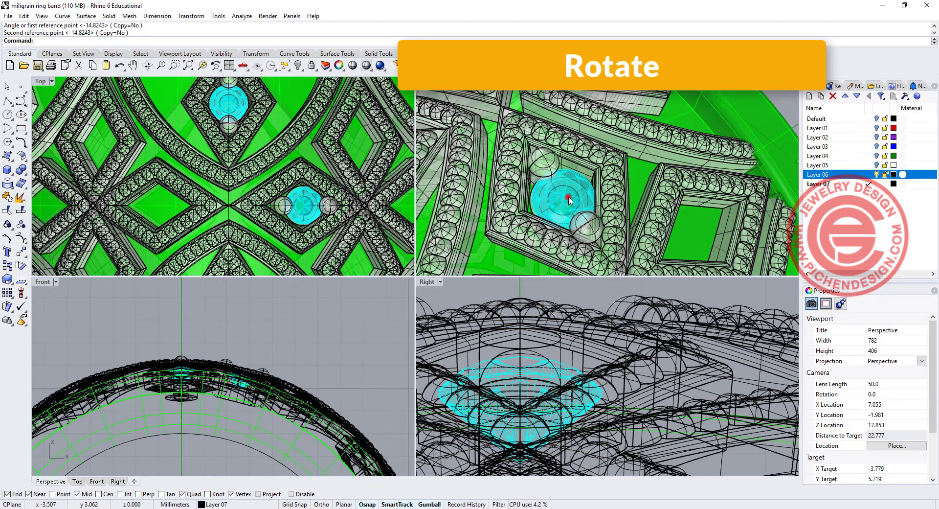
# - Rotate the copied setting slightly around the origin again in the Front view to center it within its diamond cell
pyautogui.click(563, 205)
pyautogui.click(577, 228)
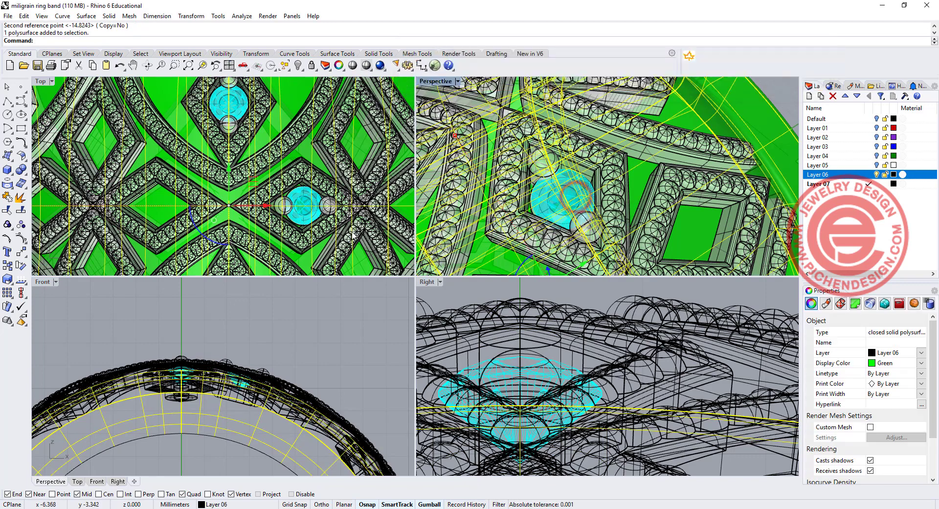
pyautogui.click(314, 321)
pyautogui.scroll(8, 304, 207)
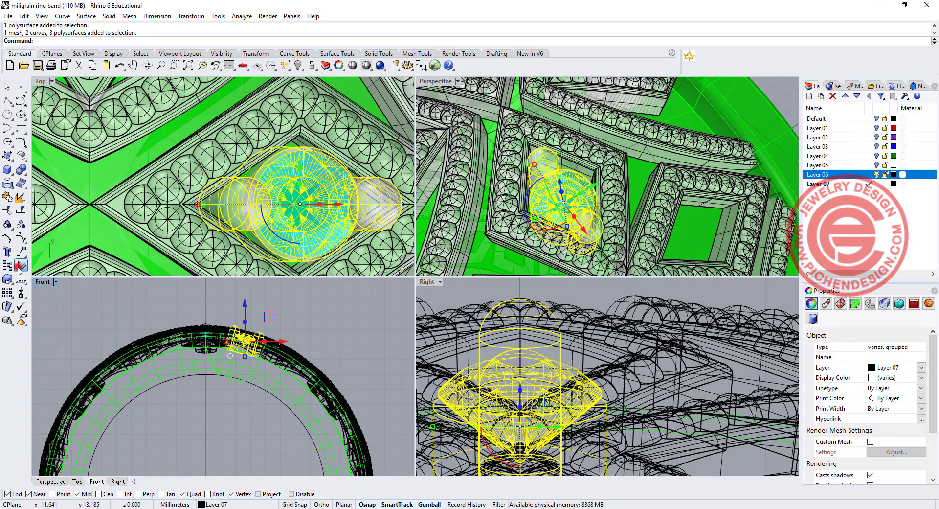
pyautogui.click(20, 267)
pyautogui.write('0')
pyautogui.press('Return')
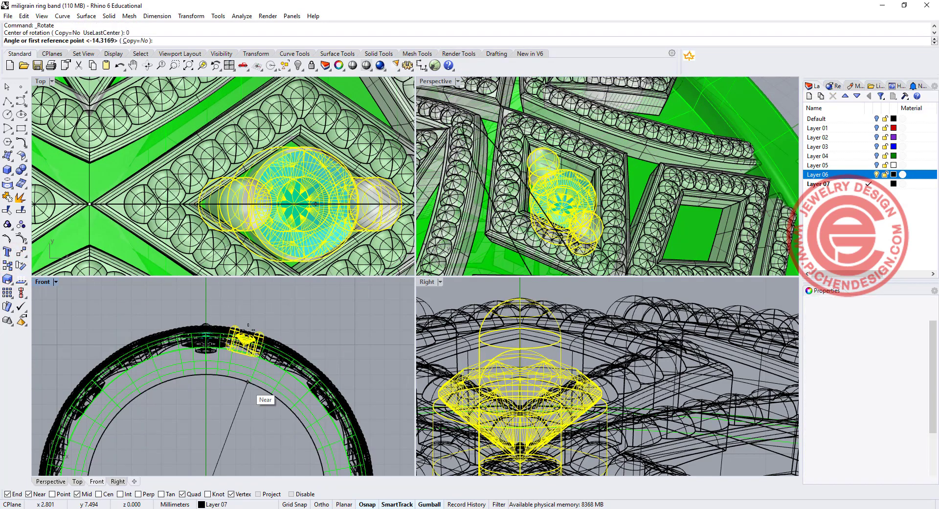
pyautogui.click(201, 294)
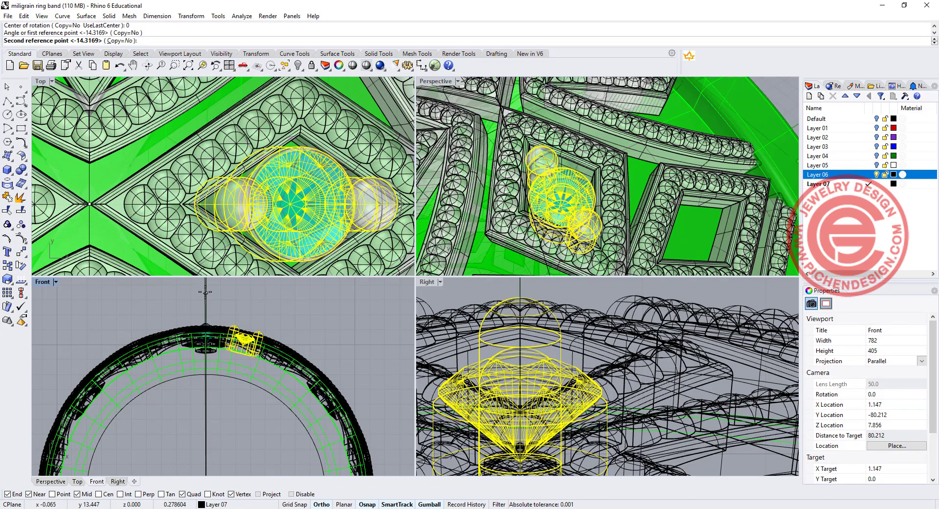
pyautogui.click(204, 290)
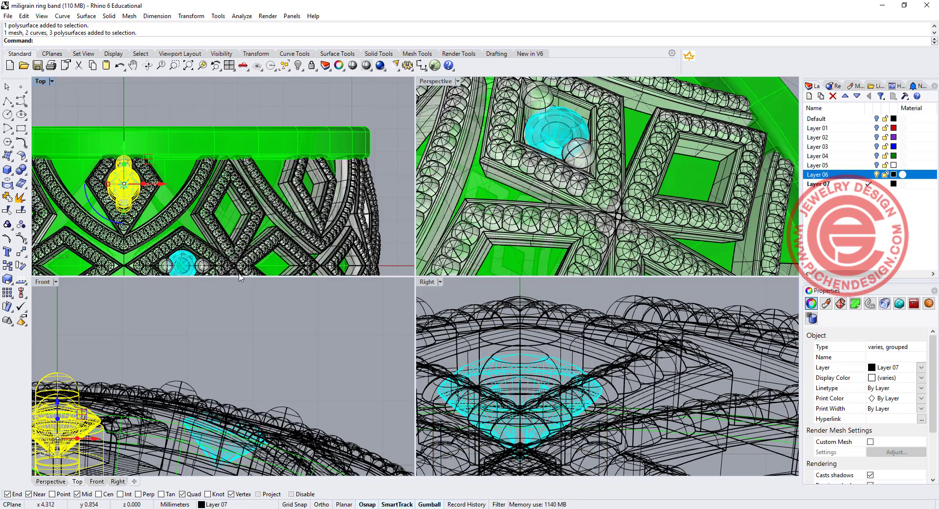
pyautogui.scroll(-4, 241, 307)
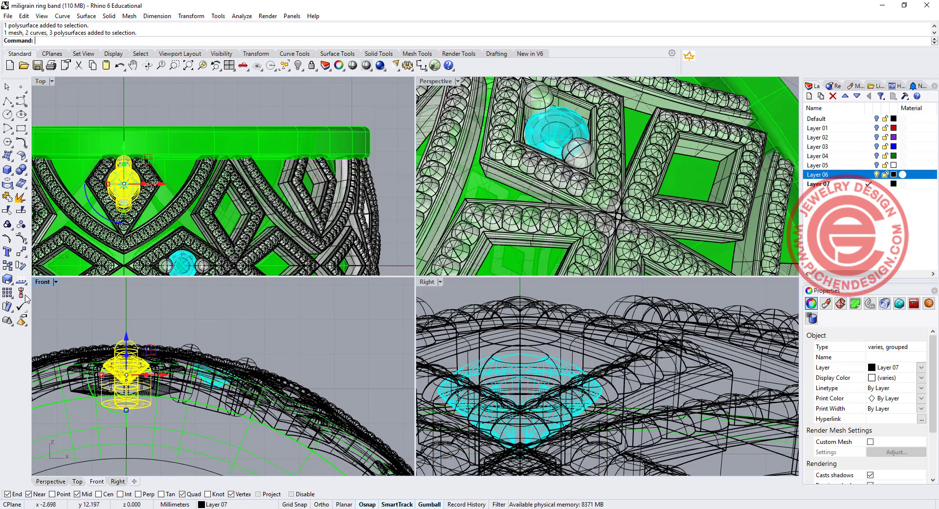
# - Rotate a copy of the upper setting about 26.3 degrees clockwise around the origin in the Front view and shift it across the band's width into its diamond cell
pyautogui.click(21, 266)
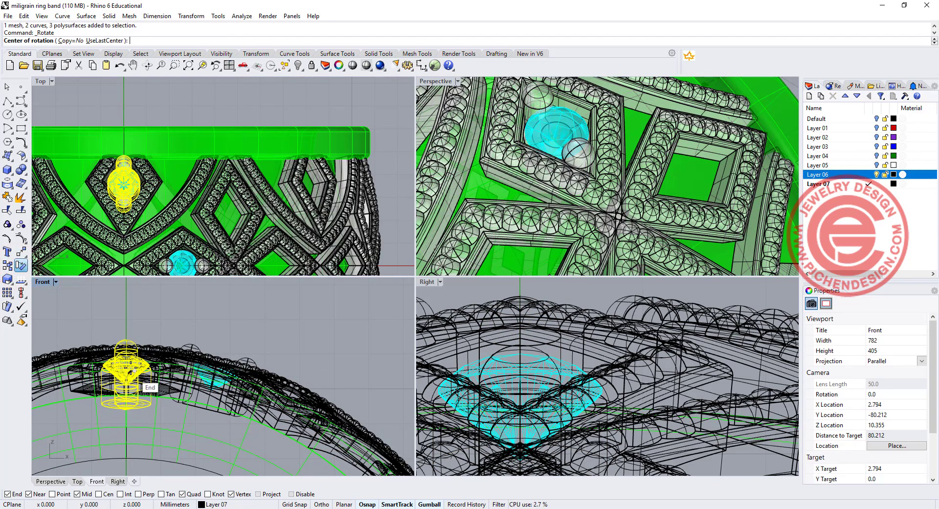
pyautogui.write('0')
pyautogui.press('Return')
pyautogui.click(126, 304)
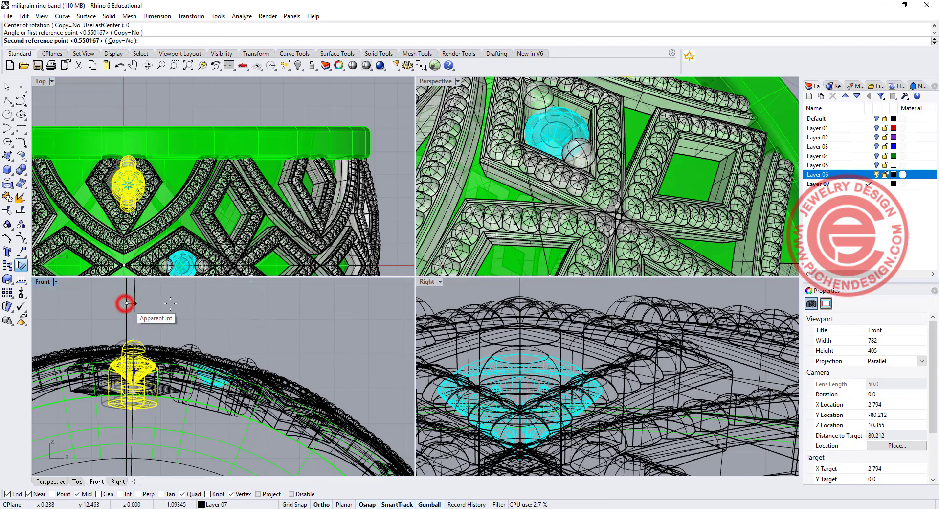
pyautogui.click(119, 40)
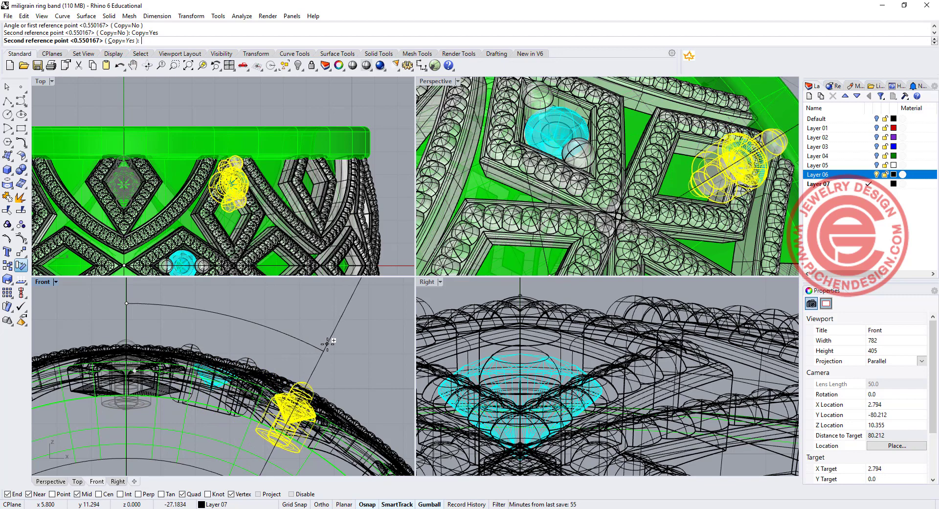
pyautogui.click(327, 348)
pyautogui.press('Return')
pyautogui.moveTo(228, 150); pyautogui.dragTo(228, 180)
pyautogui.click(359, 322)
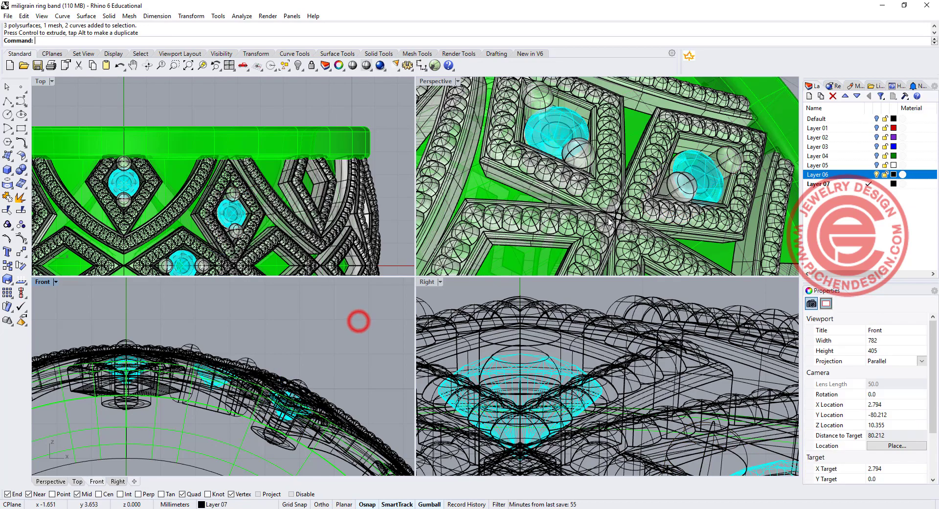
# - Rotate the newly placed setting slightly around the origin in the Front view to center it within its diamond cell
pyautogui.moveTo(641, 210); pyautogui.dragTo(602, 228, button='right')
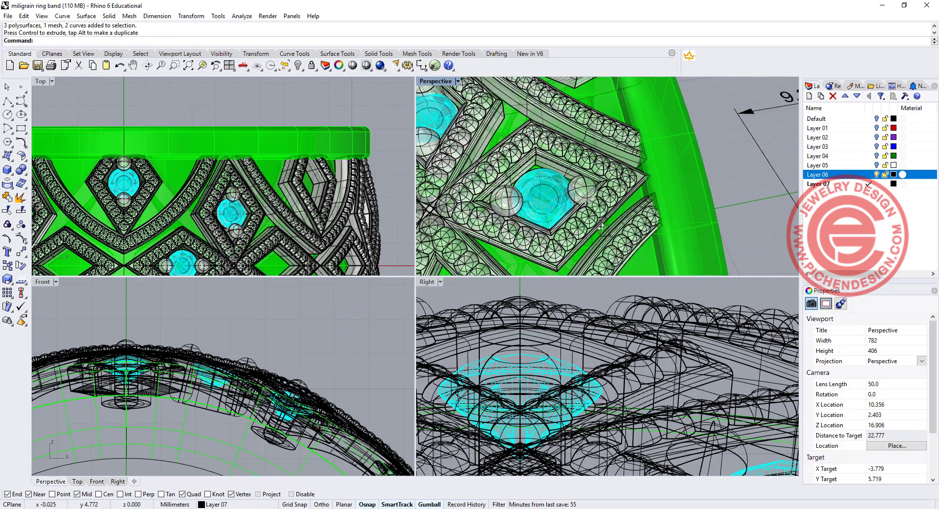
pyautogui.click(571, 192)
pyautogui.click(571, 191)
pyautogui.click(638, 240)
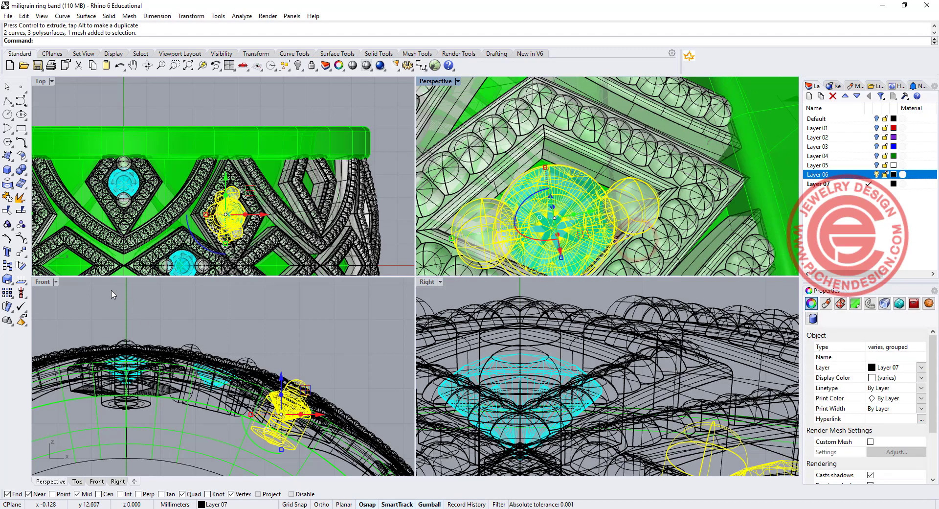
pyautogui.click(21, 266)
pyautogui.write('0')
pyautogui.press('Return')
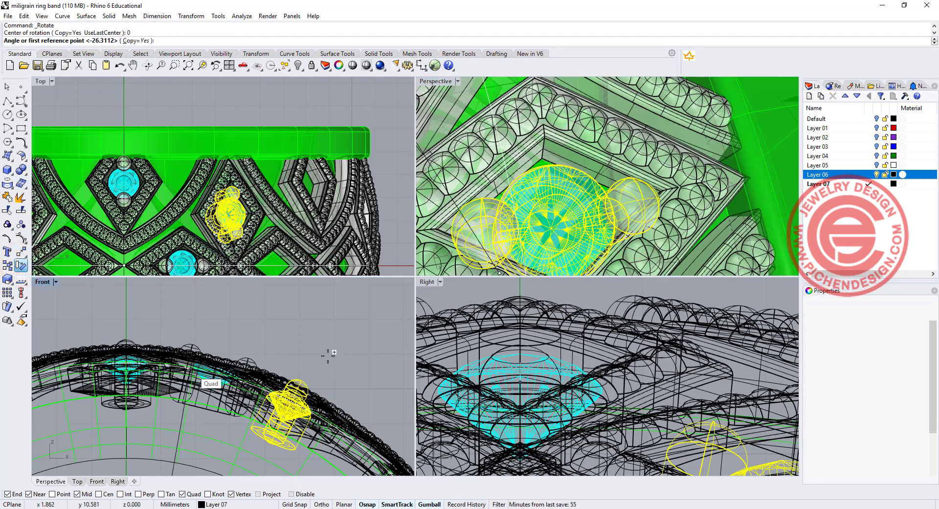
pyautogui.click(336, 355)
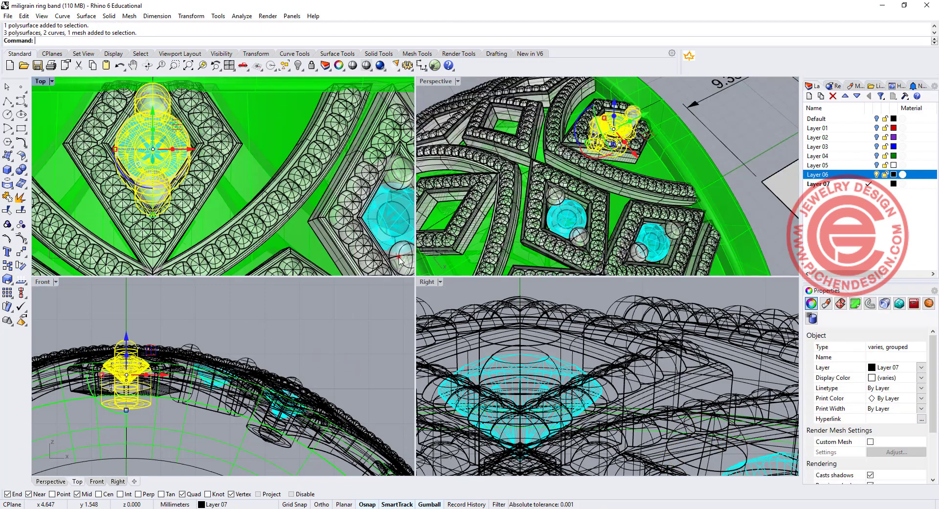
# - Mirror the two upper-row settings across the horizontal axis through the origin in the Top view, keeping the originals
pyautogui.keyDown('shift'); pyautogui.click(400, 261); pyautogui.keyUp('shift')
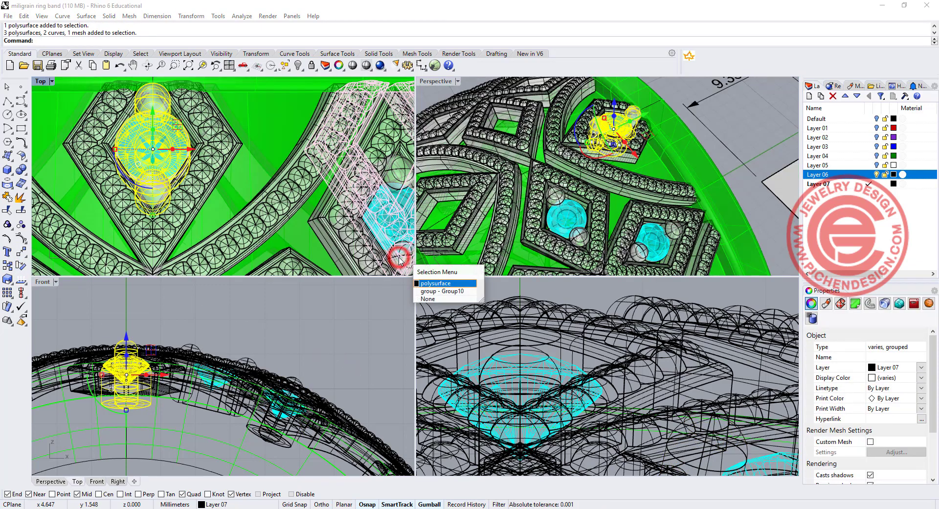
pyautogui.click(424, 291)
pyautogui.scroll(-18, 202, 149)
pyautogui.moveTo(213, 182); pyautogui.dragTo(178, 180, button='right')
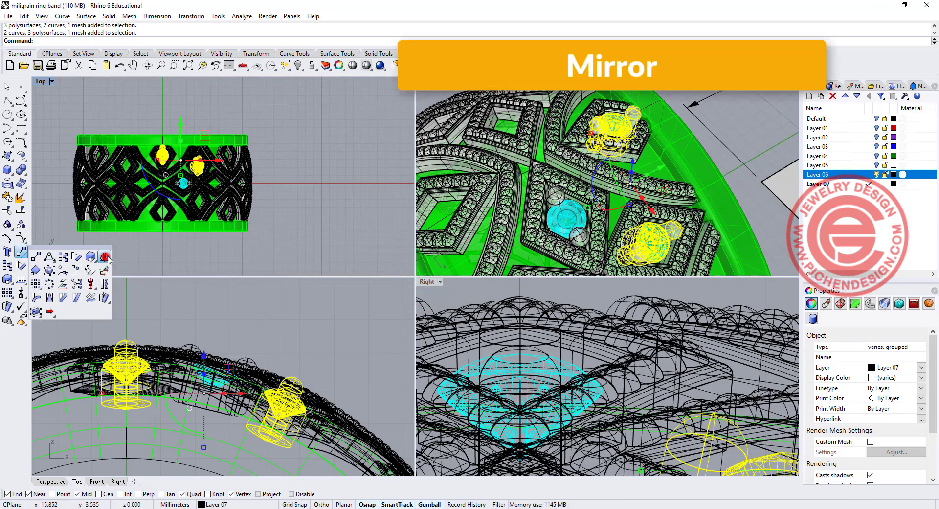
pyautogui.click(23, 254)
pyautogui.write('0')
pyautogui.press('Return')
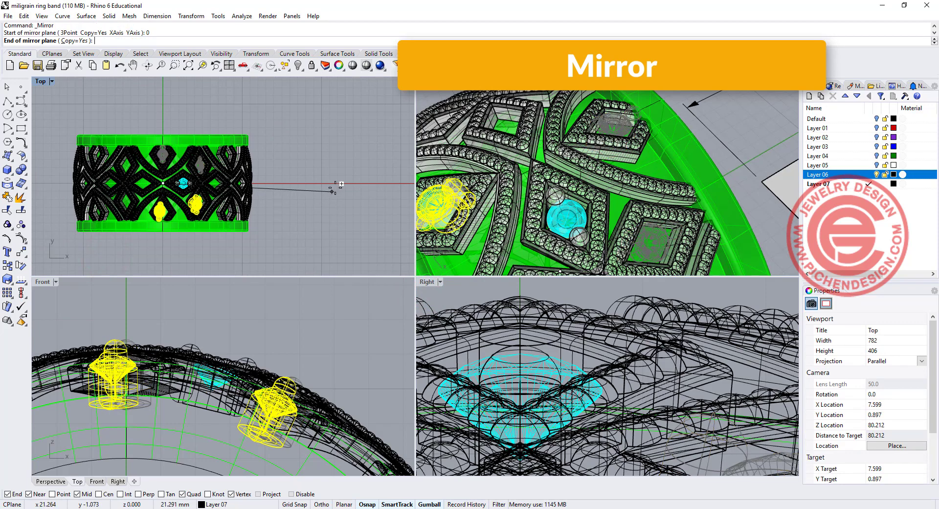
pyautogui.click(339, 181)
pyautogui.press('Escape')
# - Rotate a copy of the central-row setting about 24.7 degrees clockwise around the origin in the Front view, into the next central diamond cell
pyautogui.scroll(8, 204, 172)
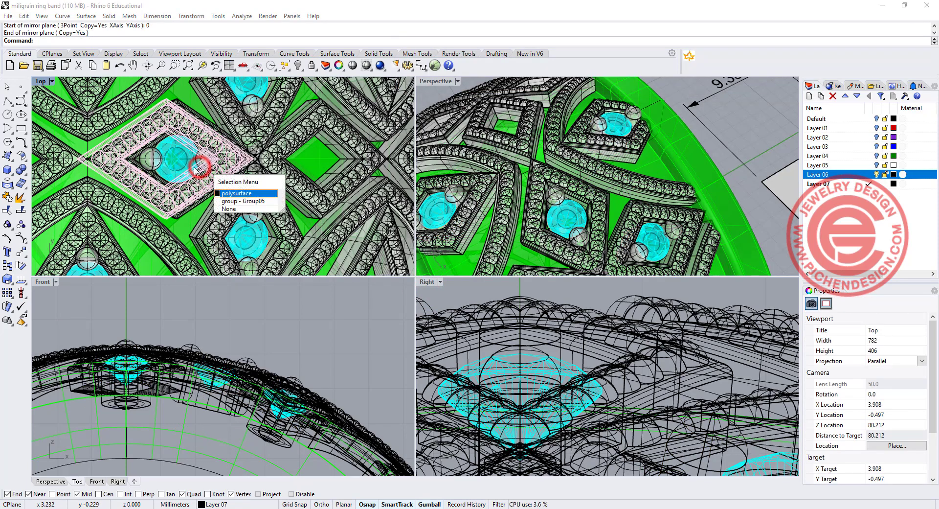
pyautogui.click(244, 201)
pyautogui.doubleClick(43, 281)
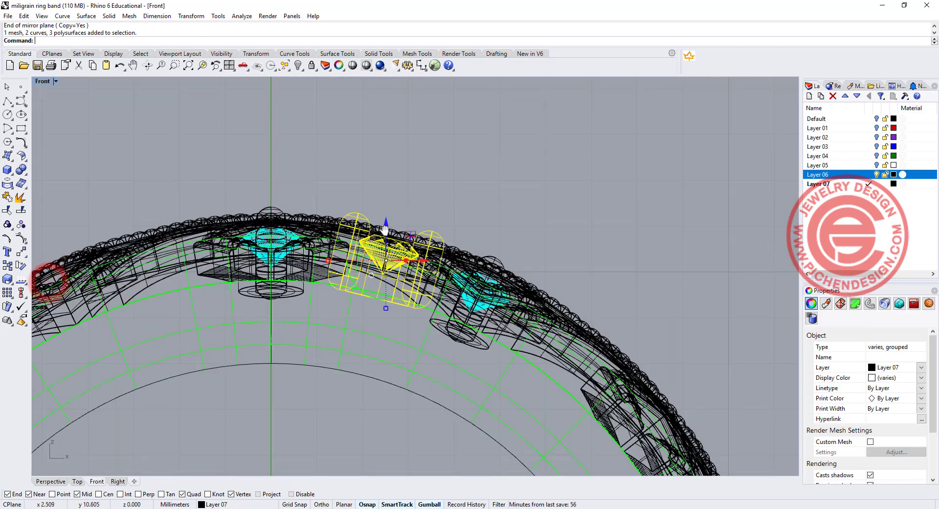
pyautogui.hotkey('ctrl', 'm')
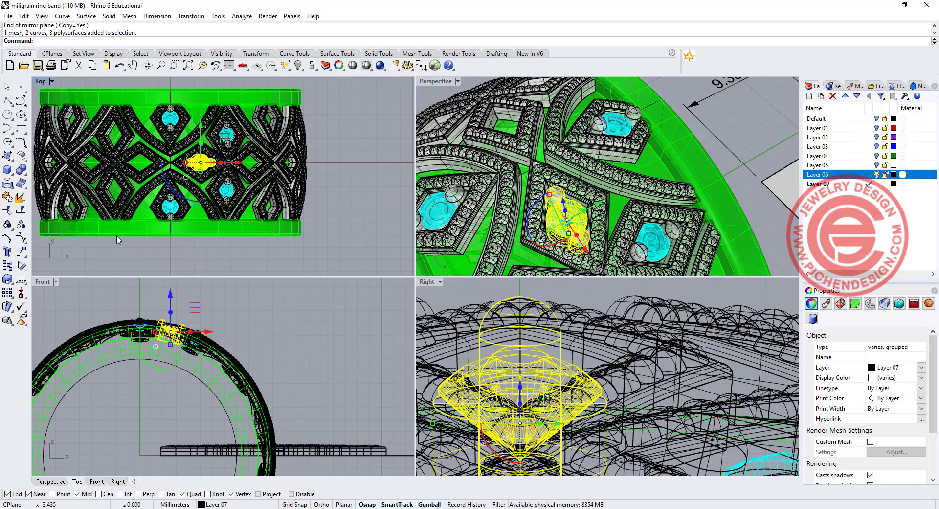
pyautogui.click(20, 264)
pyautogui.write('0')
pyautogui.press('Return')
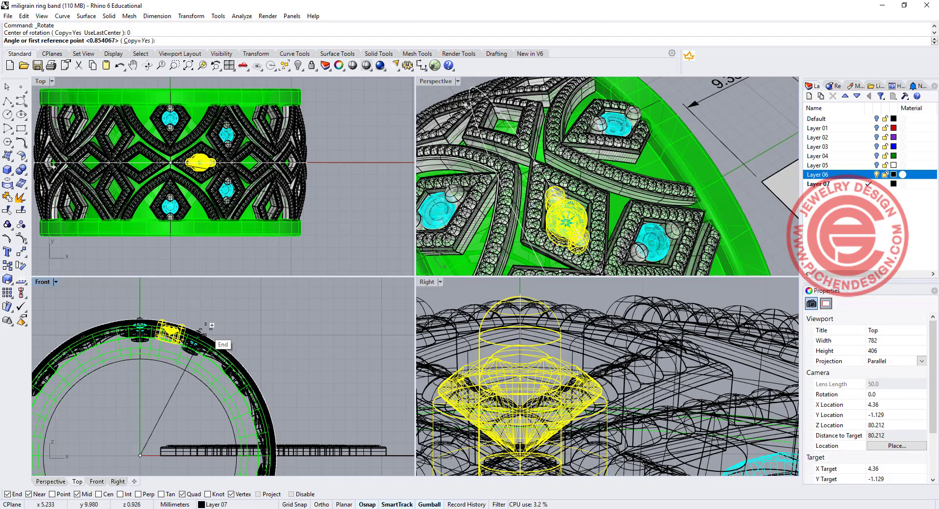
pyautogui.scroll(2, 177, 310)
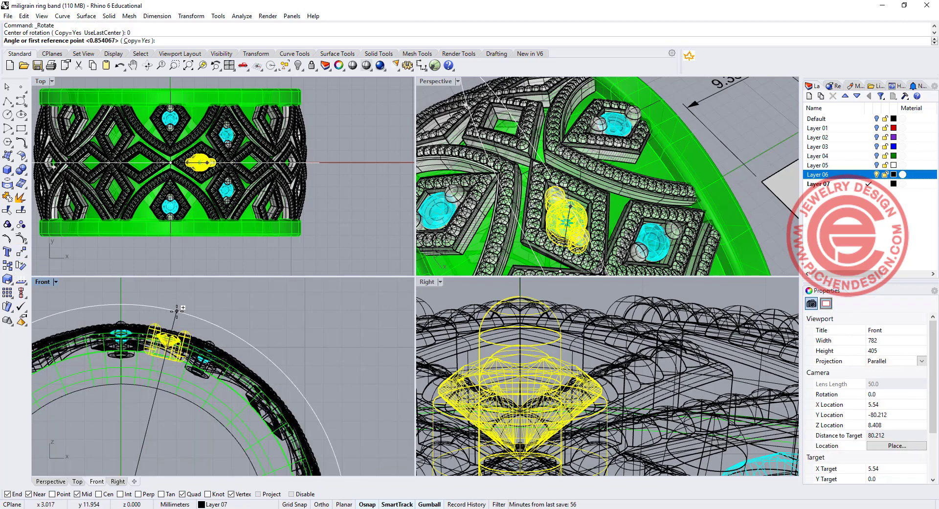
pyautogui.scroll(2, 177, 310)
pyautogui.click(172, 311)
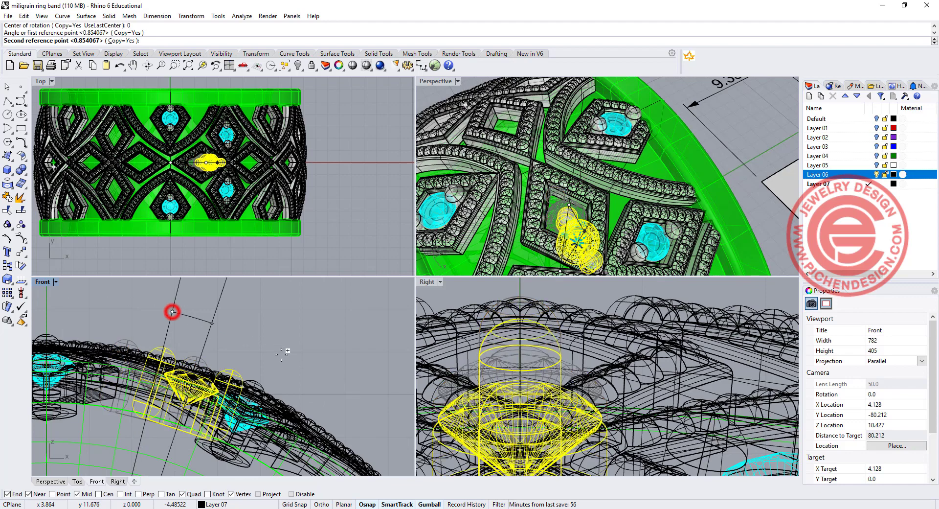
pyautogui.click(318, 335)
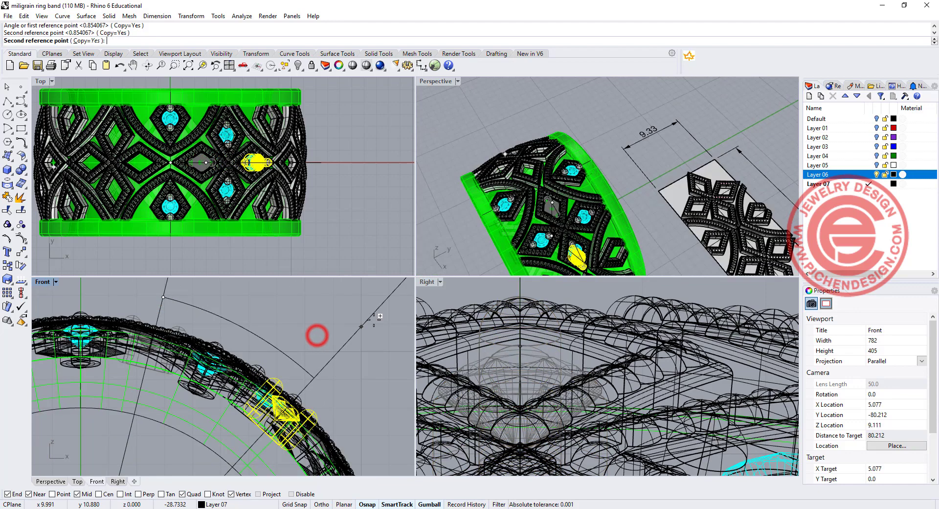
pyautogui.rightClick(336, 337)
# - Examine how the copied central-row setting and its prongs fit inside the diamond cell in the Perspective view
pyautogui.scroll(5, 567, 172)
pyautogui.click(529, 190)
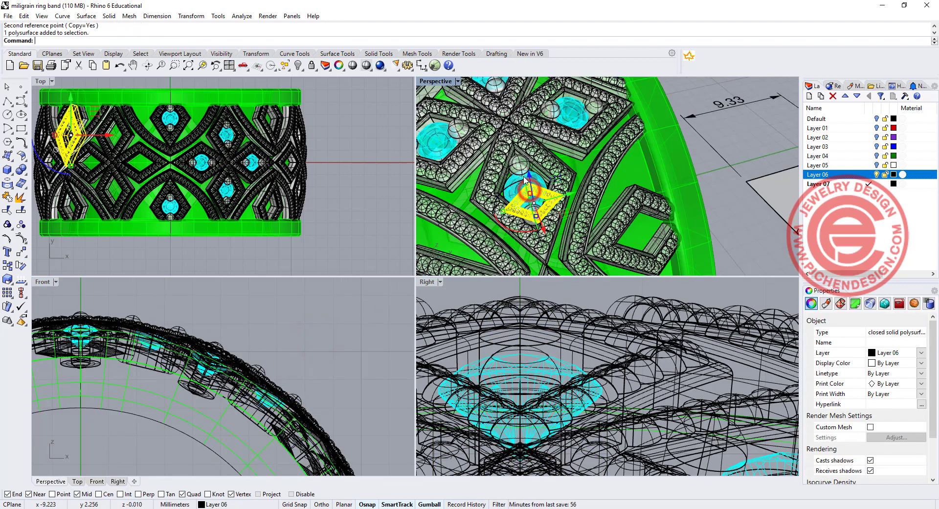
pyautogui.click(519, 164)
pyautogui.click(695, 178)
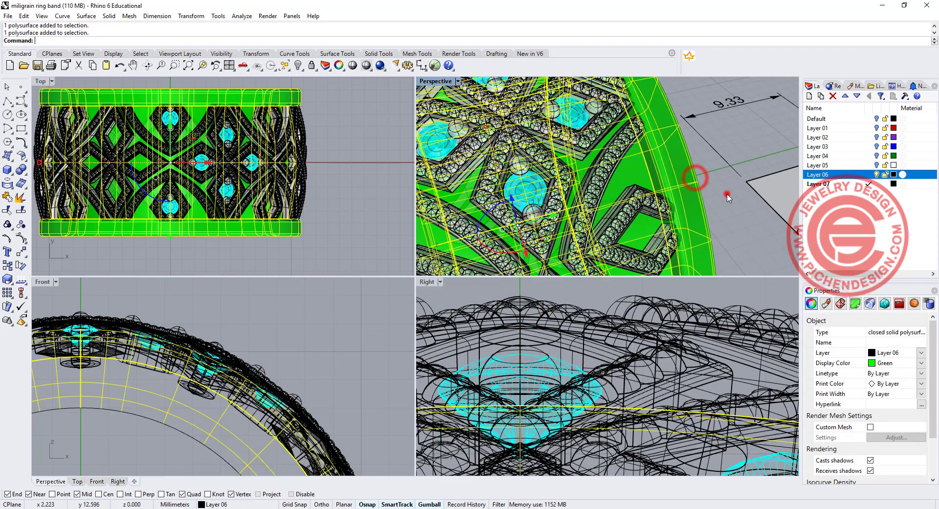
pyautogui.click(726, 194)
pyautogui.click(727, 196)
pyautogui.scroll(6, 727, 197)
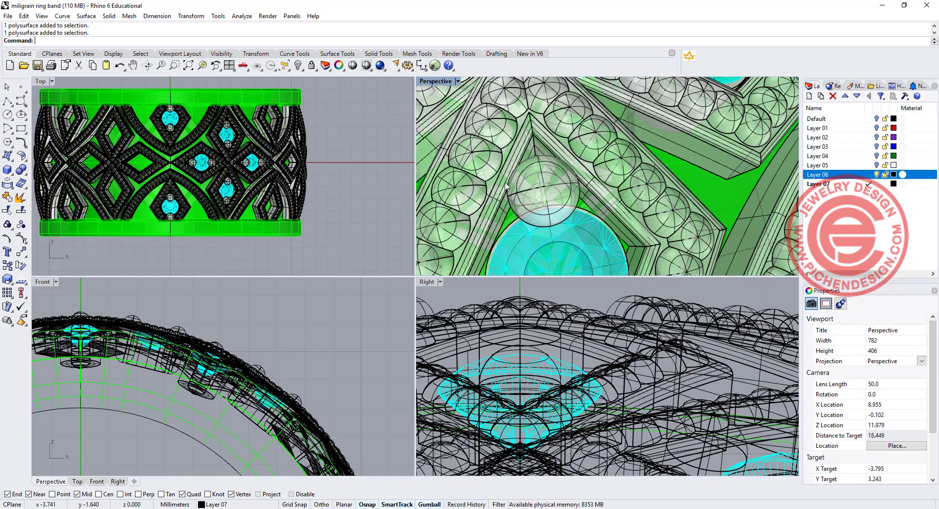
pyautogui.scroll(-3, 512, 189)
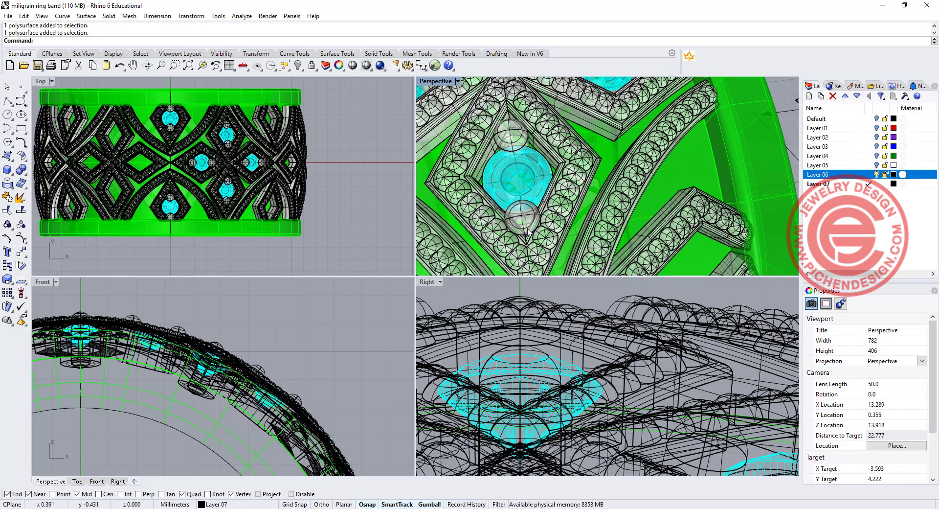
# - Rotate the second central-row setting slightly counterclockwise around the origin in the Front view, without copying, to center it in its cell
pyautogui.scroll(6, 523, 234)
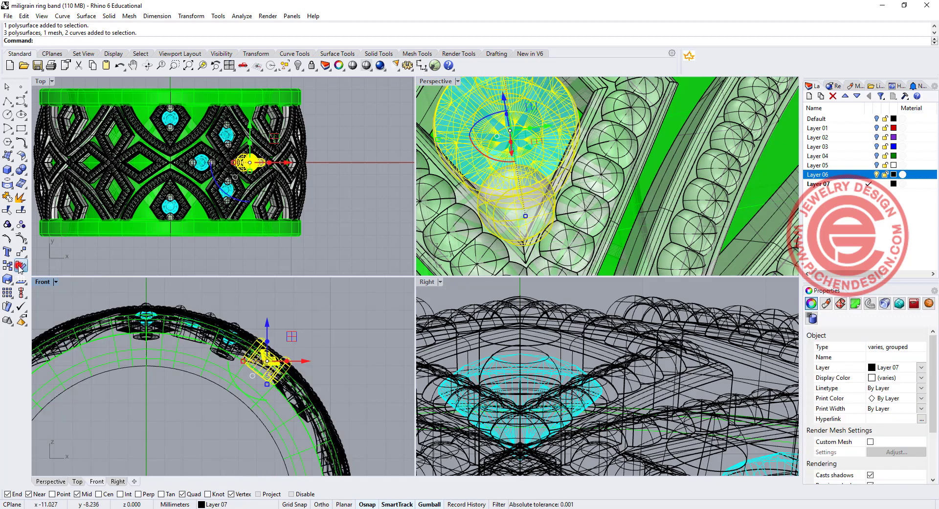
pyautogui.click(20, 267)
pyautogui.click(171, 162)
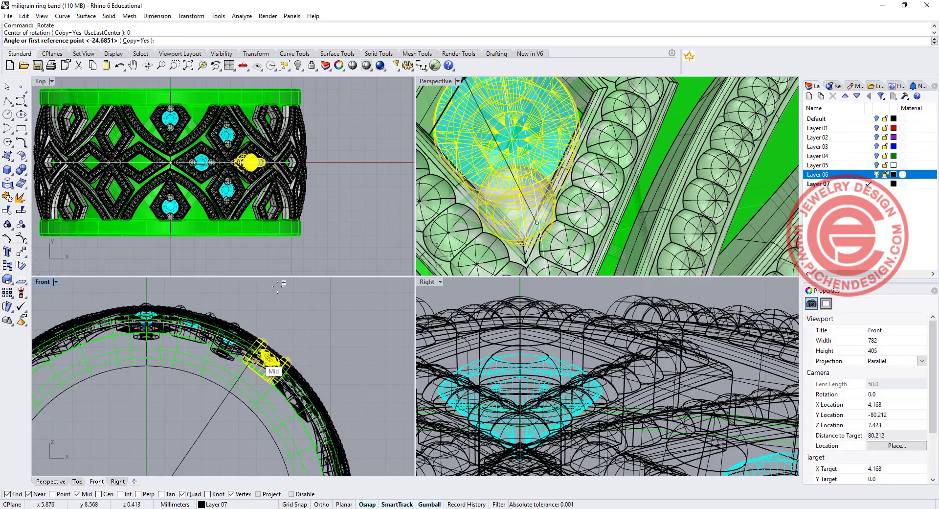
pyautogui.click(138, 41)
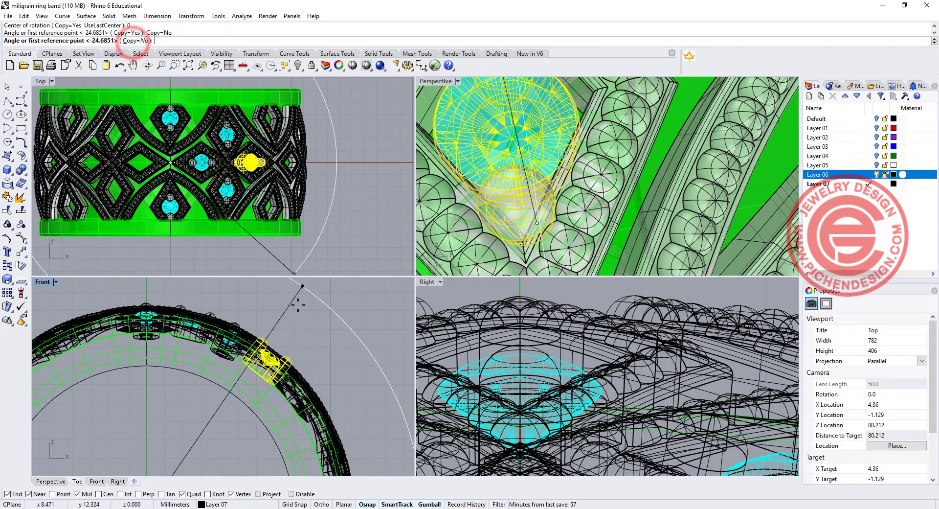
pyautogui.click(325, 319)
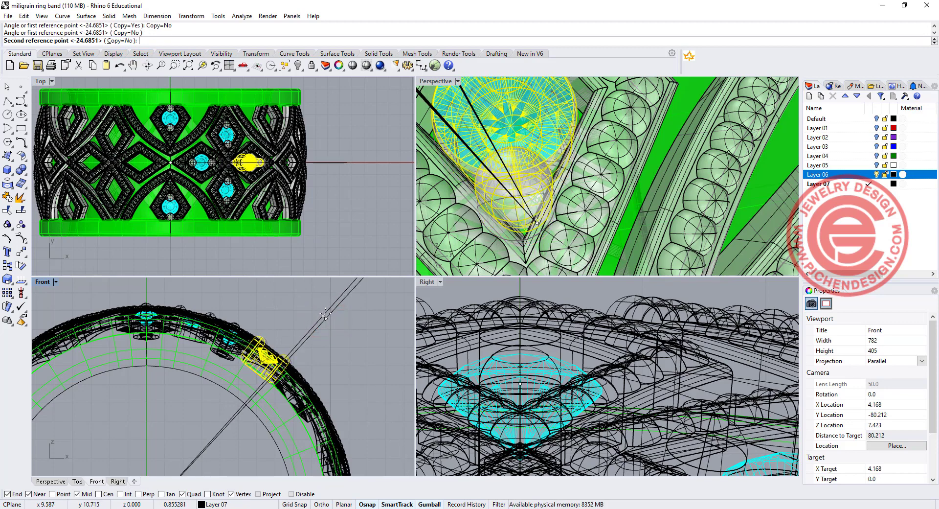
pyautogui.click(324, 313)
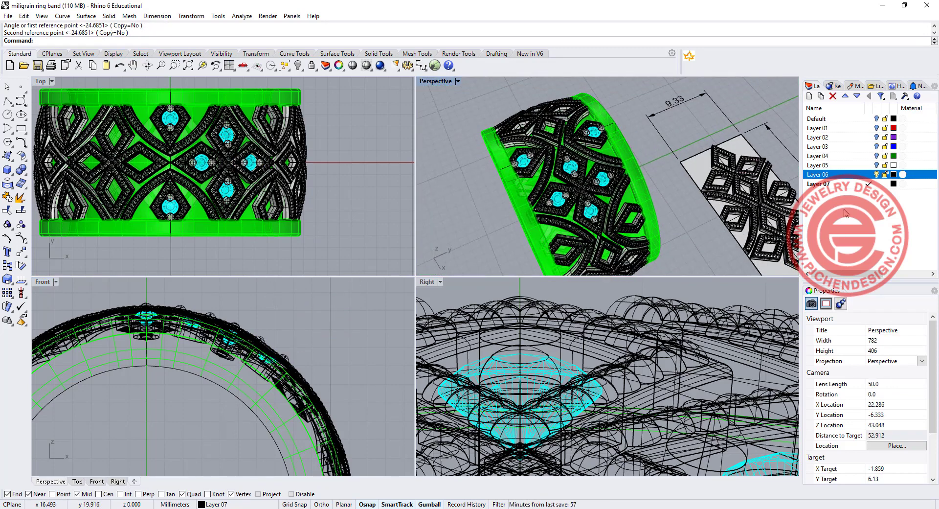
# - Hide Layer 06 and select all six gemstone settings in the Top view, leaving the construction curve out of the selection
pyautogui.click(877, 175)
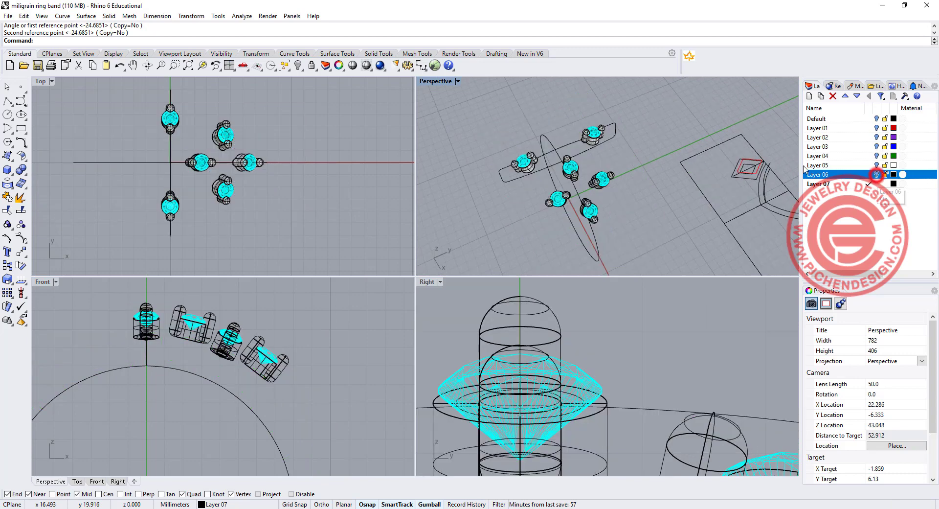
pyautogui.moveTo(143, 97); pyautogui.dragTo(283, 209)
pyautogui.keyDown('shift'); pyautogui.click(171, 207); pyautogui.keyUp('shift')
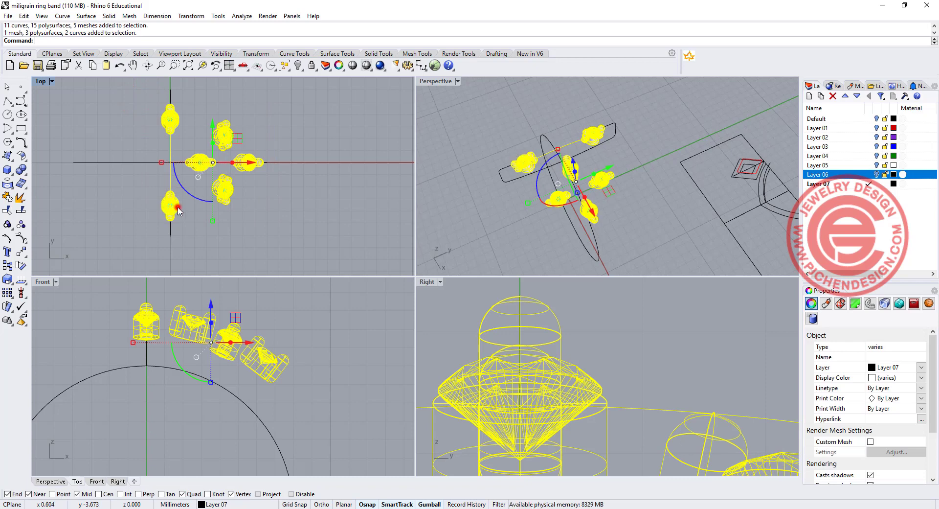
pyautogui.keyDown('ctrl'); pyautogui.click(175, 150); pyautogui.keyUp('ctrl')
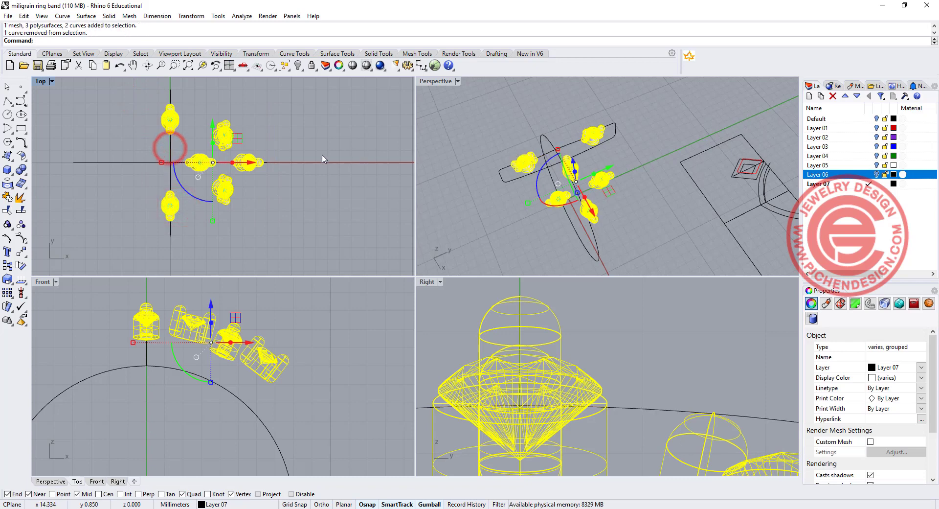
# - Polar array the six selected settings around the origin in the Front view with 7 items over 360 degrees
pyautogui.scroll(-5, 147, 318)
pyautogui.moveTo(165, 316); pyautogui.dragTo(223, 312, button='right')
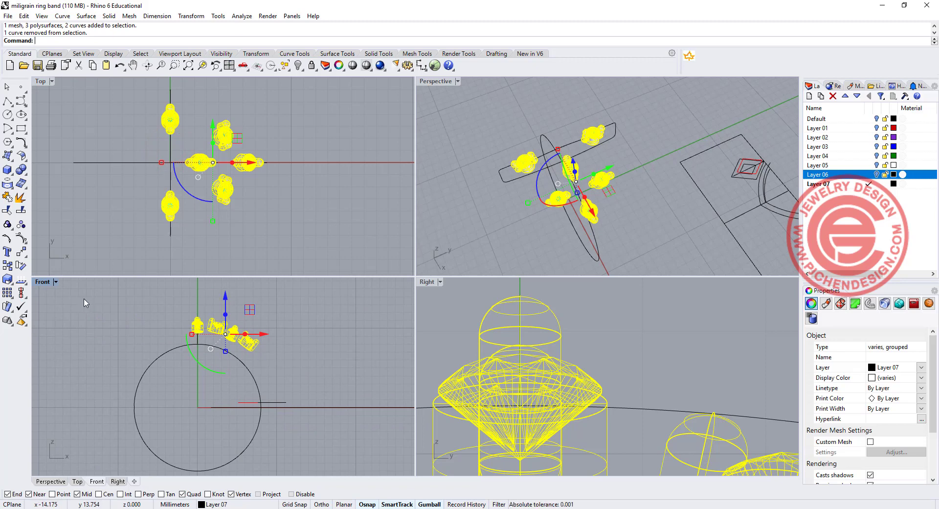
pyautogui.click(8, 293)
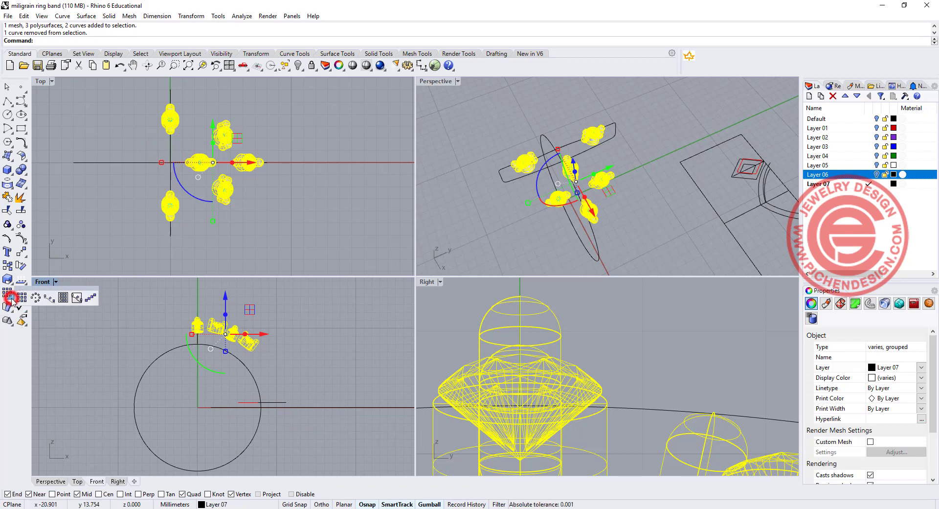
pyautogui.click(35, 300)
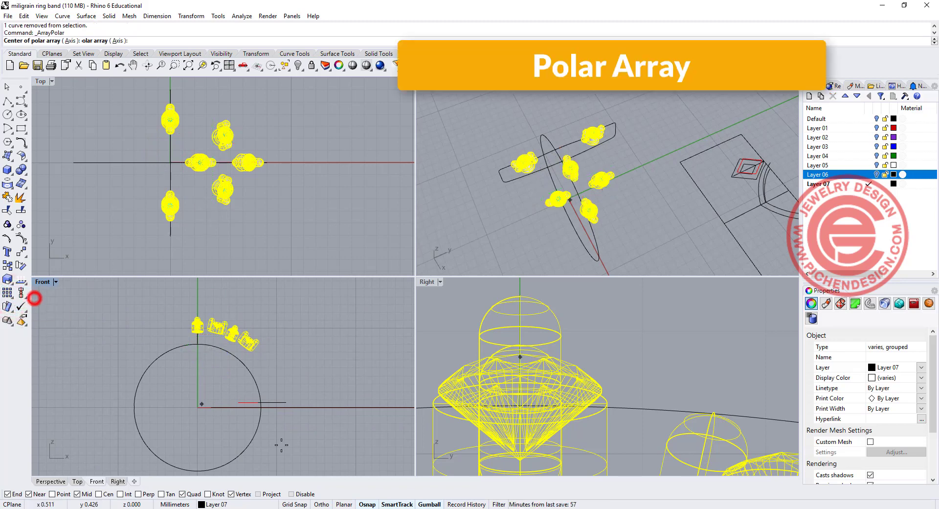
pyautogui.write('0')
pyautogui.press('Return')
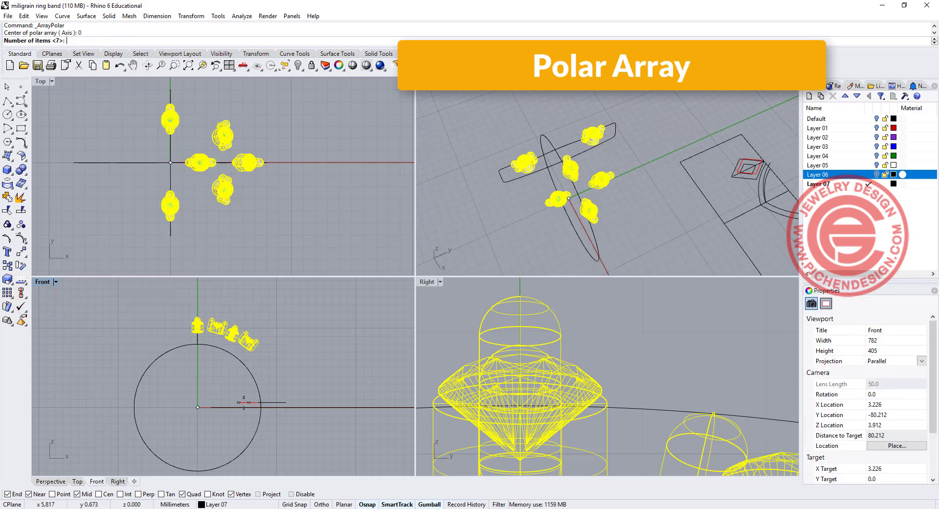
pyautogui.press('Return')
pyautogui.press('Return')
pyautogui.press('Return')
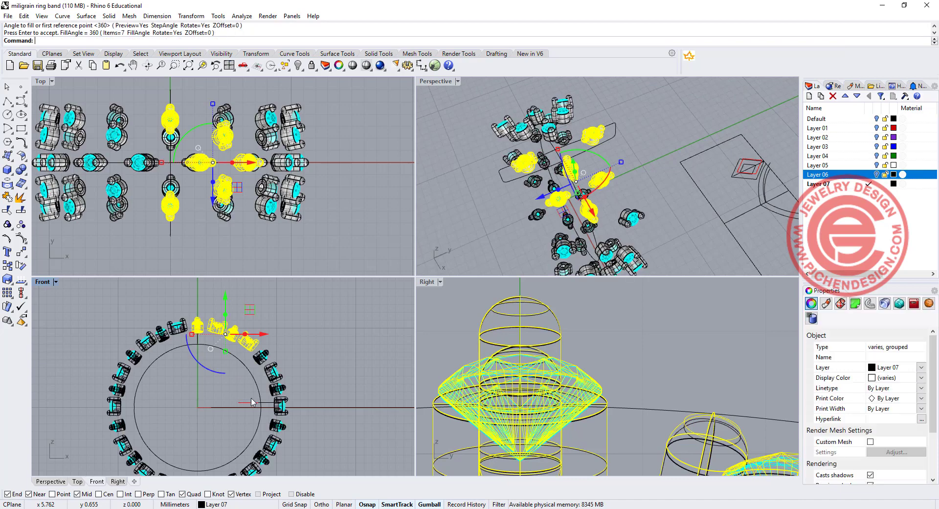
# - Deselect the arrayed settings, then show Layer 06 again and maximize the Perspective view
pyautogui.click(346, 375)
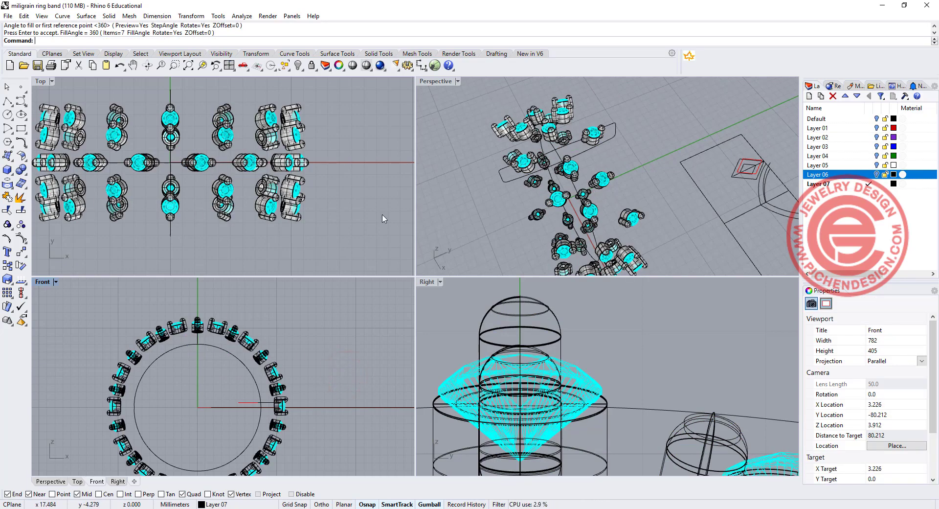
pyautogui.scroll(-2, 383, 218)
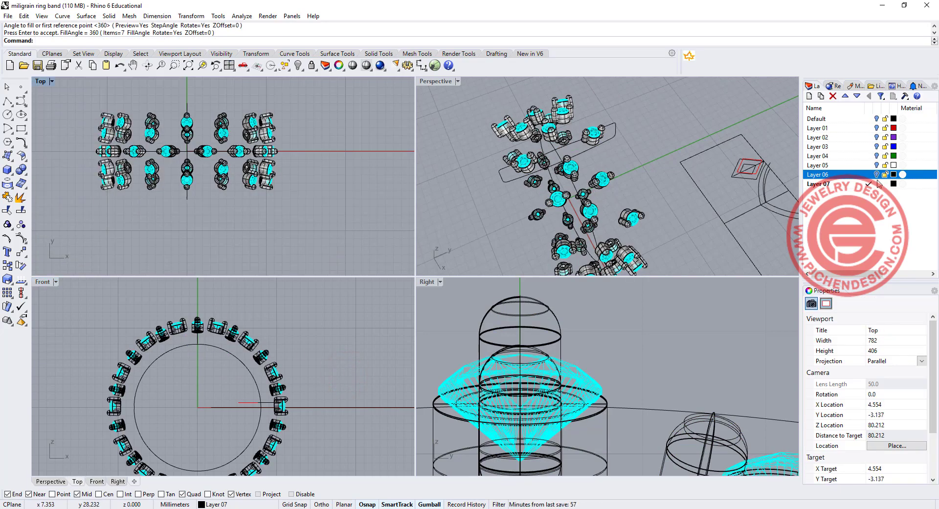
pyautogui.click(876, 174)
pyautogui.doubleClick(435, 81)
# - Examine the completed ring band in the Perspective view from several angles and up close, checking the gemstone settings in the diamond-shaped cells
pyautogui.moveTo(440, 195); pyautogui.dragTo(555, 294, button='right')
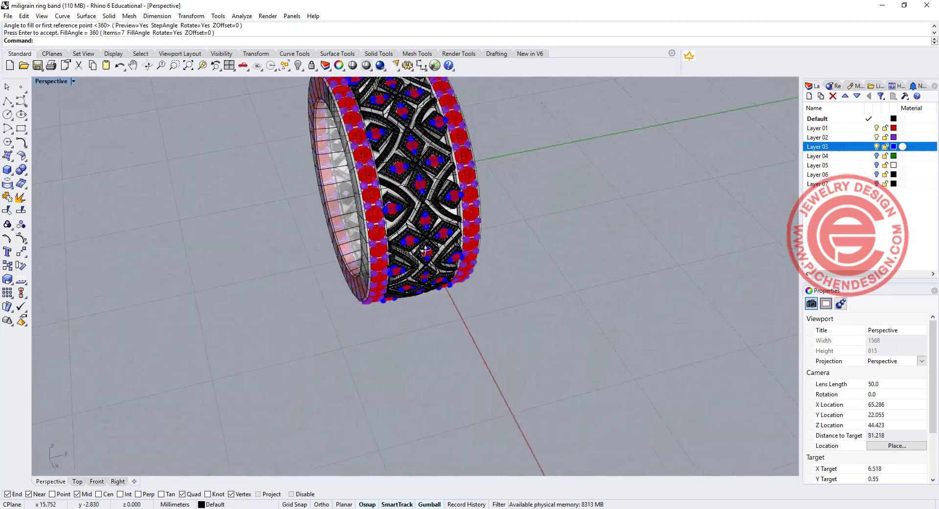
pyautogui.moveTo(538, 283); pyautogui.dragTo(503, 323, button='right')
pyautogui.moveTo(483, 288); pyautogui.dragTo(602, 237, button='right')
pyautogui.moveTo(466, 186); pyautogui.dragTo(362, 190, button='right')
pyautogui.scroll(4, 415, 277)
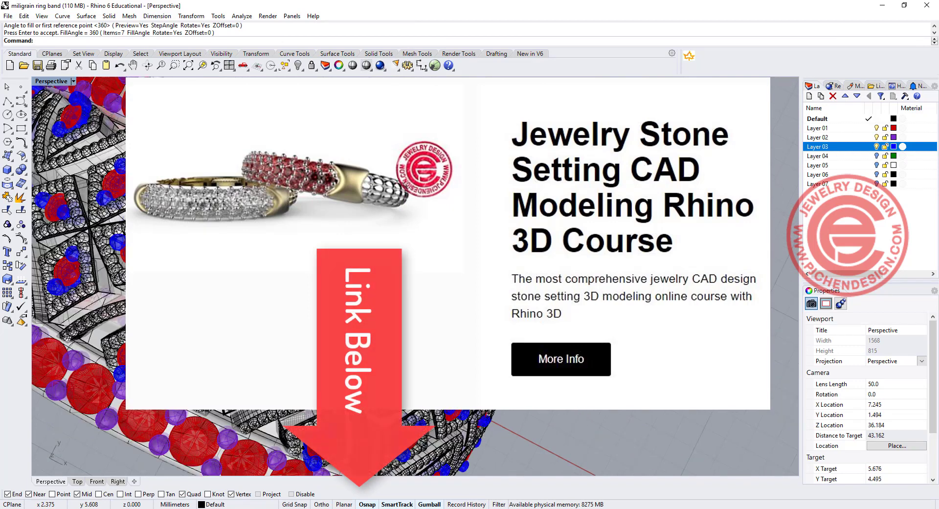
pyautogui.scroll(-4, 361, 209)
pyautogui.moveTo(539, 302)
pyautogui.mouseDown(button='right')
pyautogui.moveTo(535, 250)
pyautogui.moveTo(545, 289)
pyautogui.mouseUp(button='right')
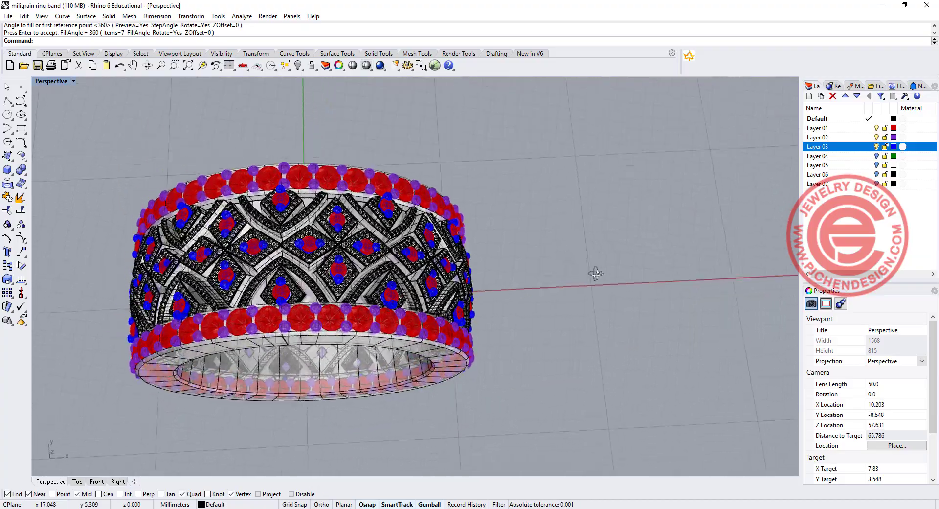
pyautogui.moveTo(596, 273); pyautogui.dragTo(573, 269, button='right')
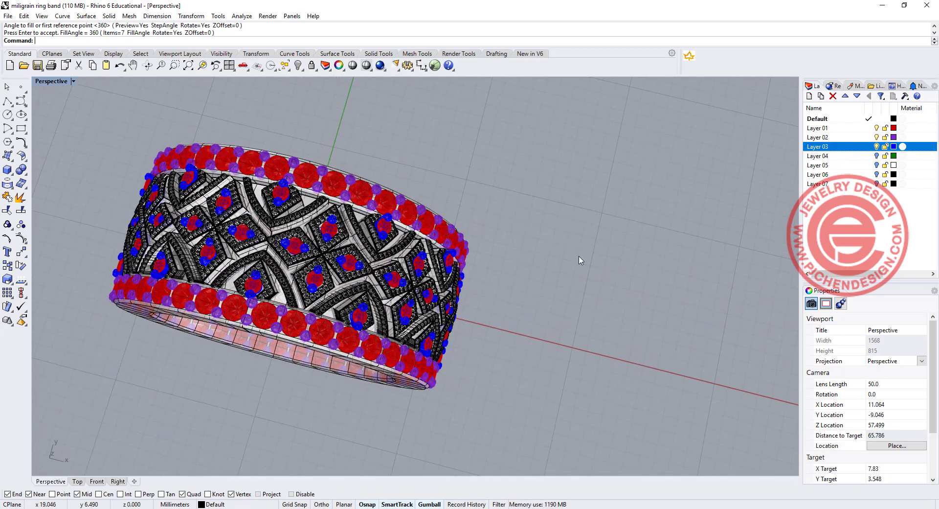